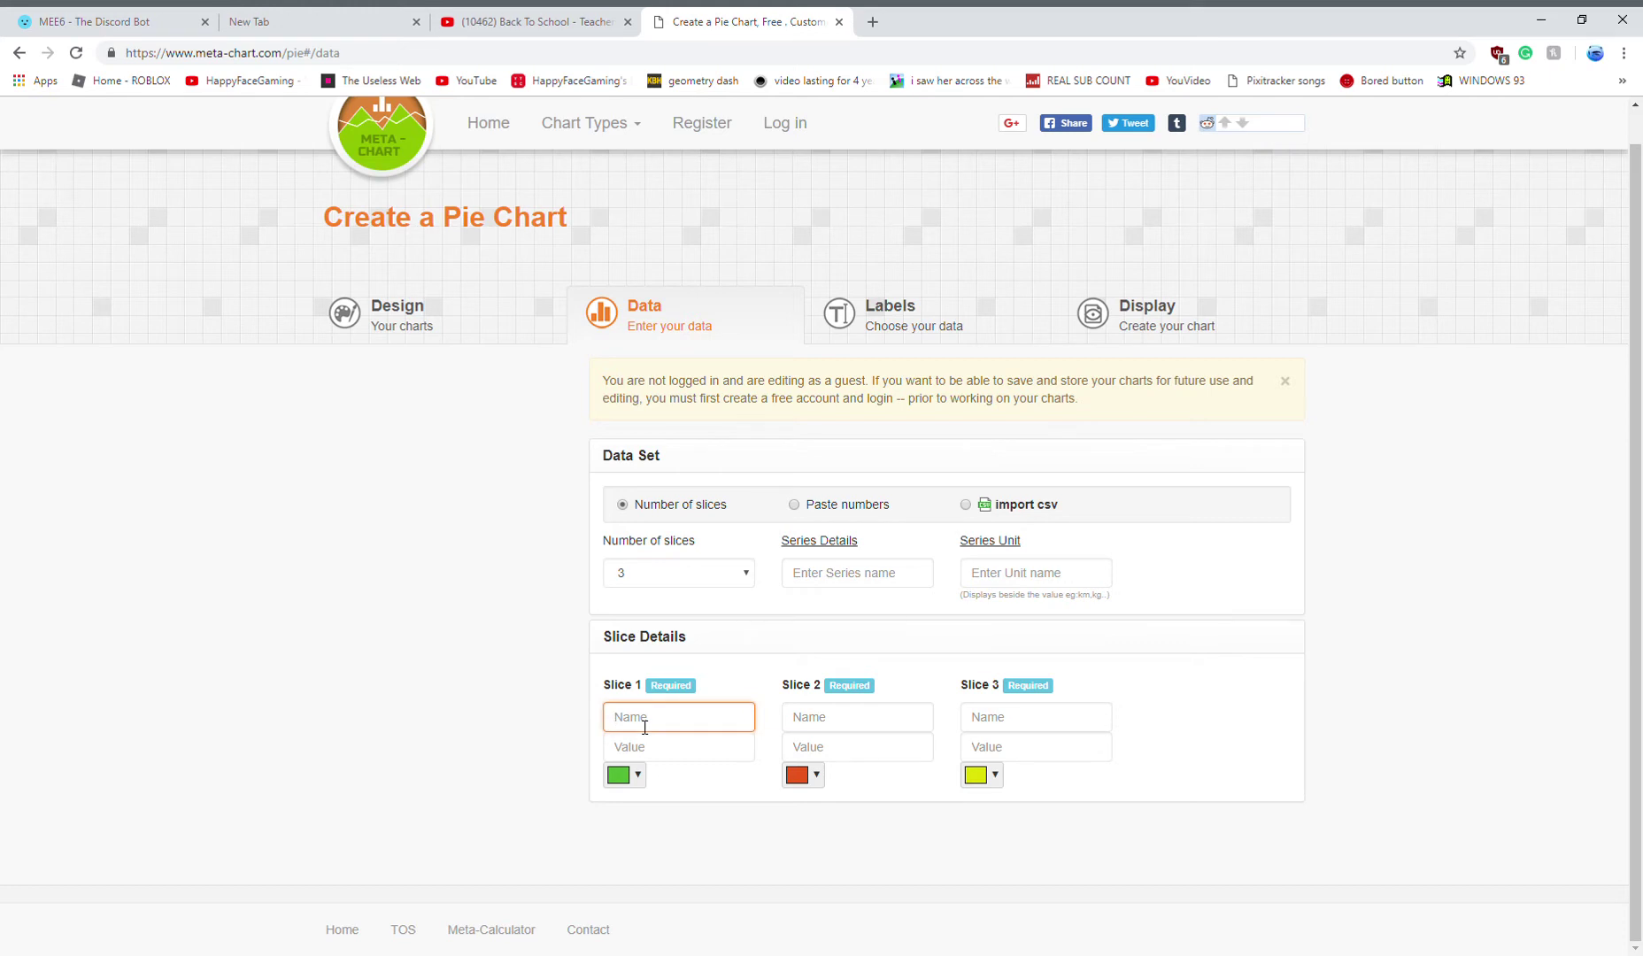
Name the three slices Talking, Distracting class and Hitting/Kicking/Slapping.
text(Talking)
click(822, 725)
text(Distraction)
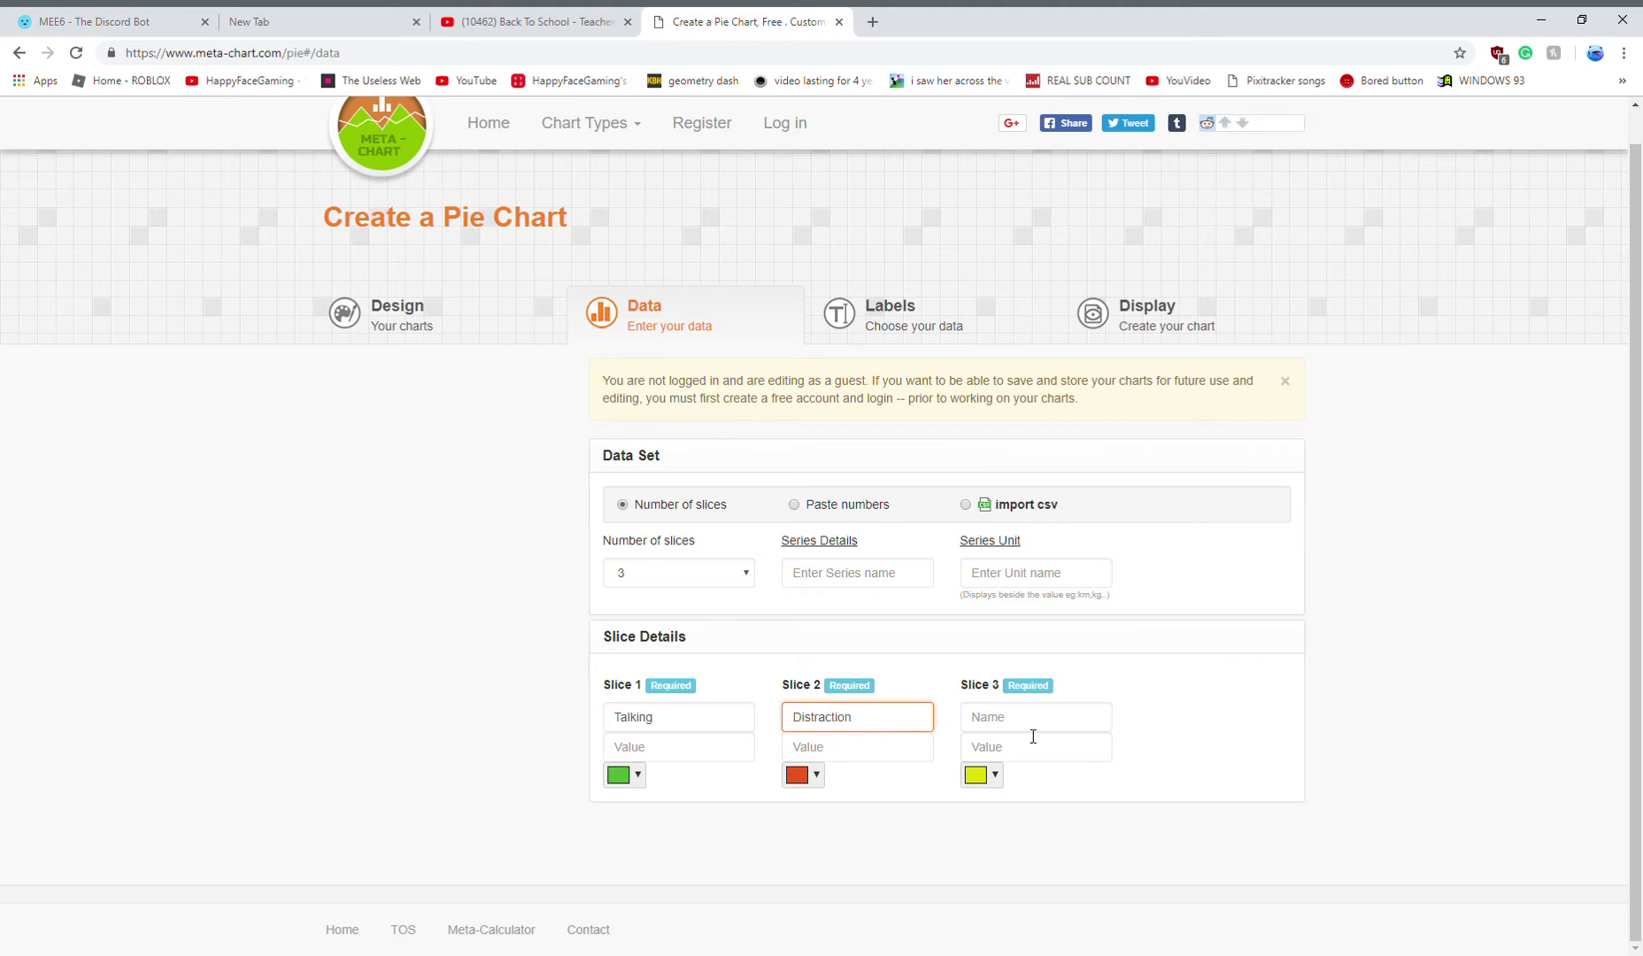
key(BackSpace)
key(BackSpace)
text(ng class)
click(1030, 728)
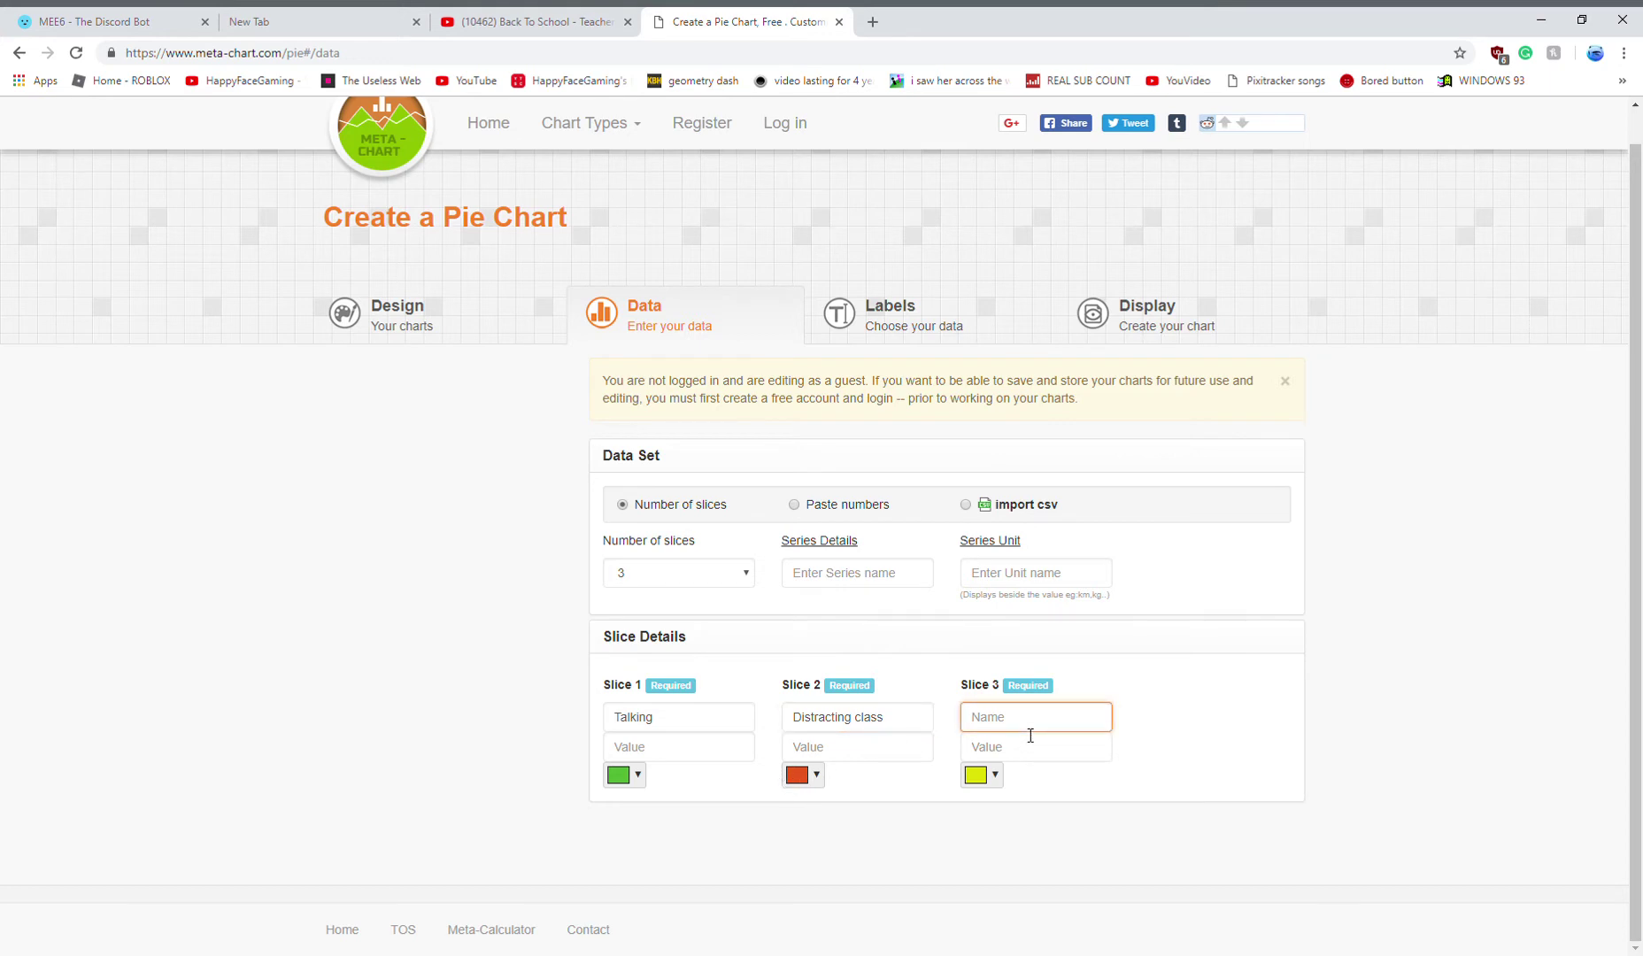
text(Hitting/Kicking/Slapping)
Set the slice values to 50 for Talking, 30 for Distracting class and 20 for Hitting/Kicking/Slapping.
click(684, 759)
text(50)
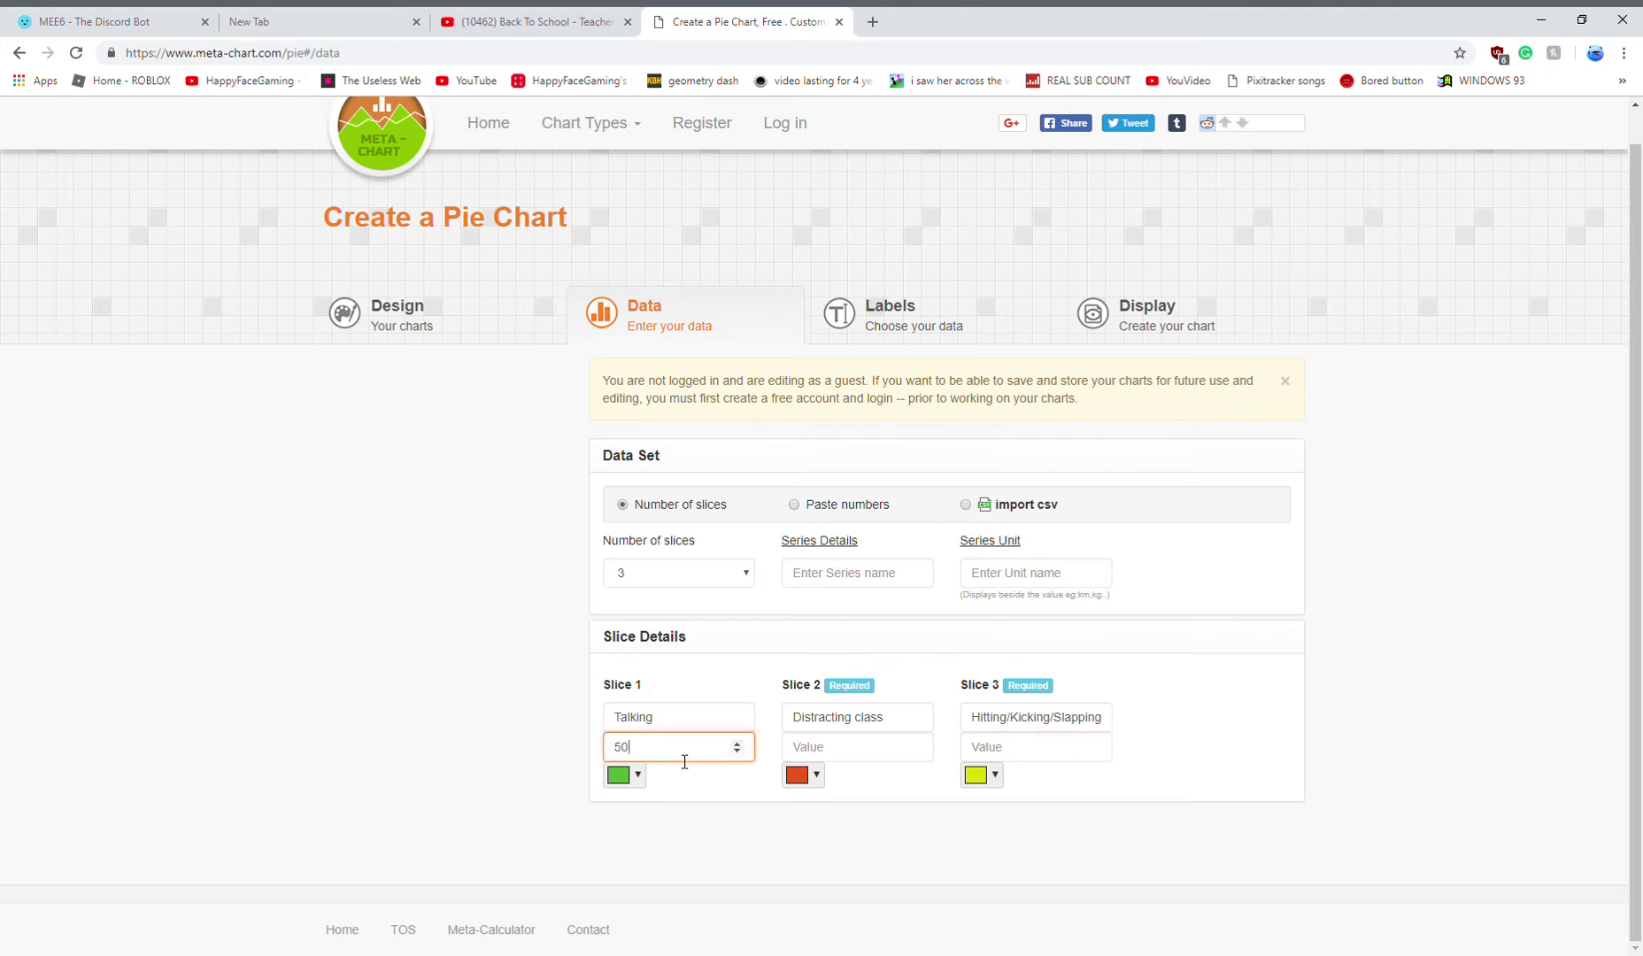
click(824, 750)
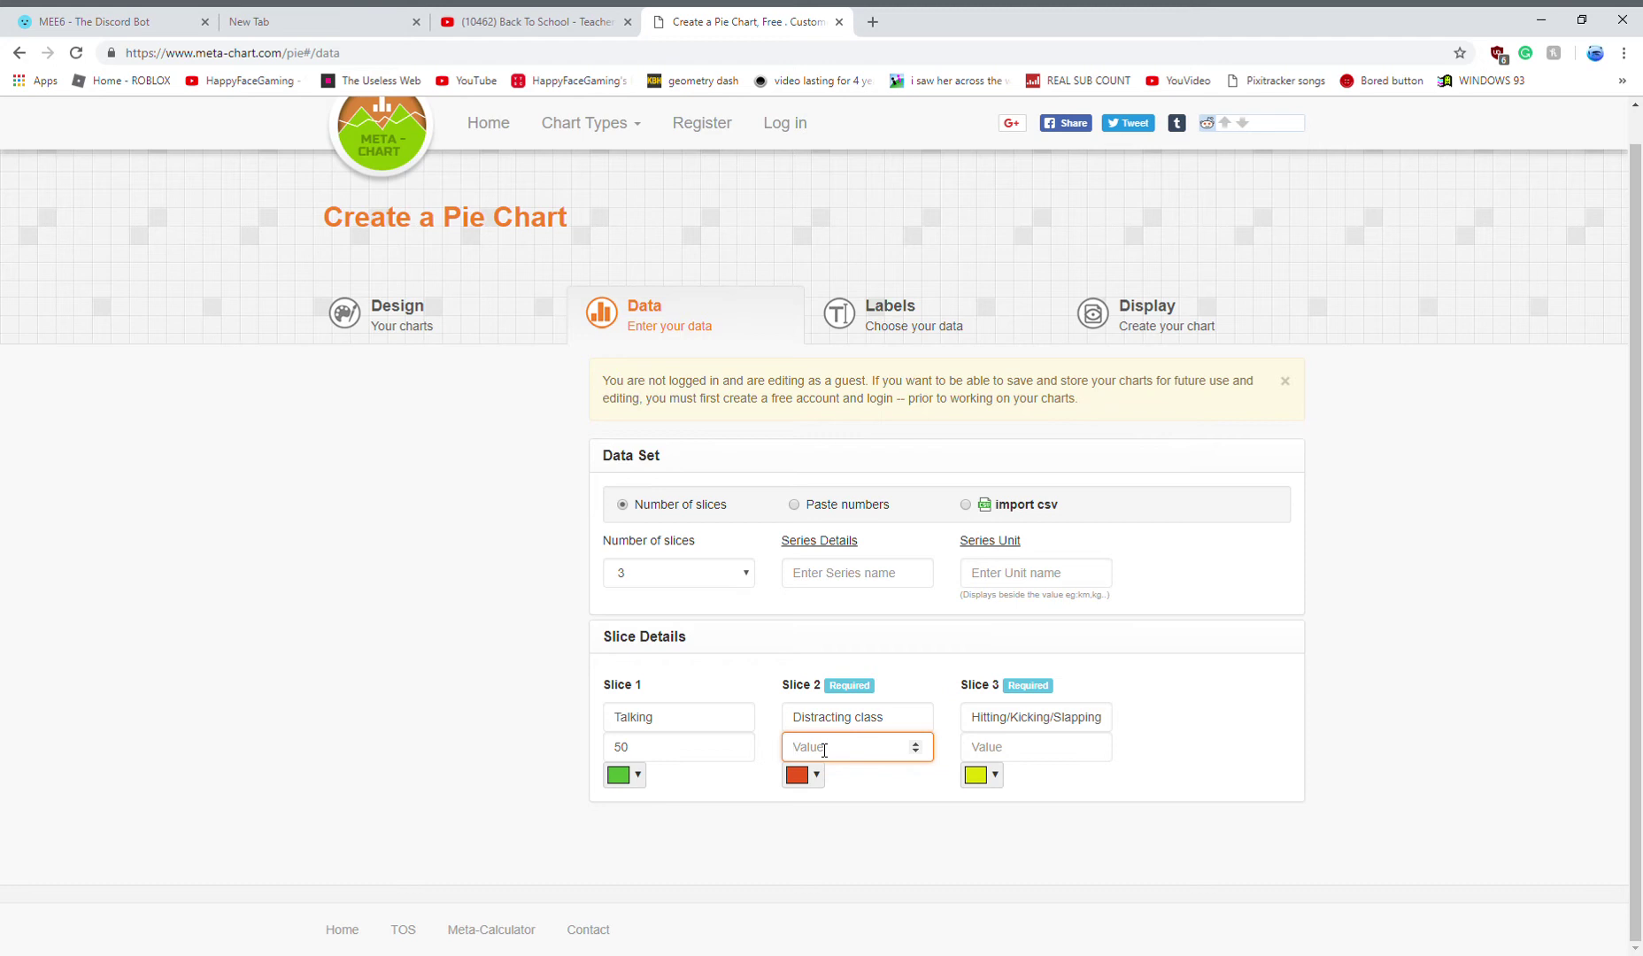
text(30)
click(1015, 753)
text(20)
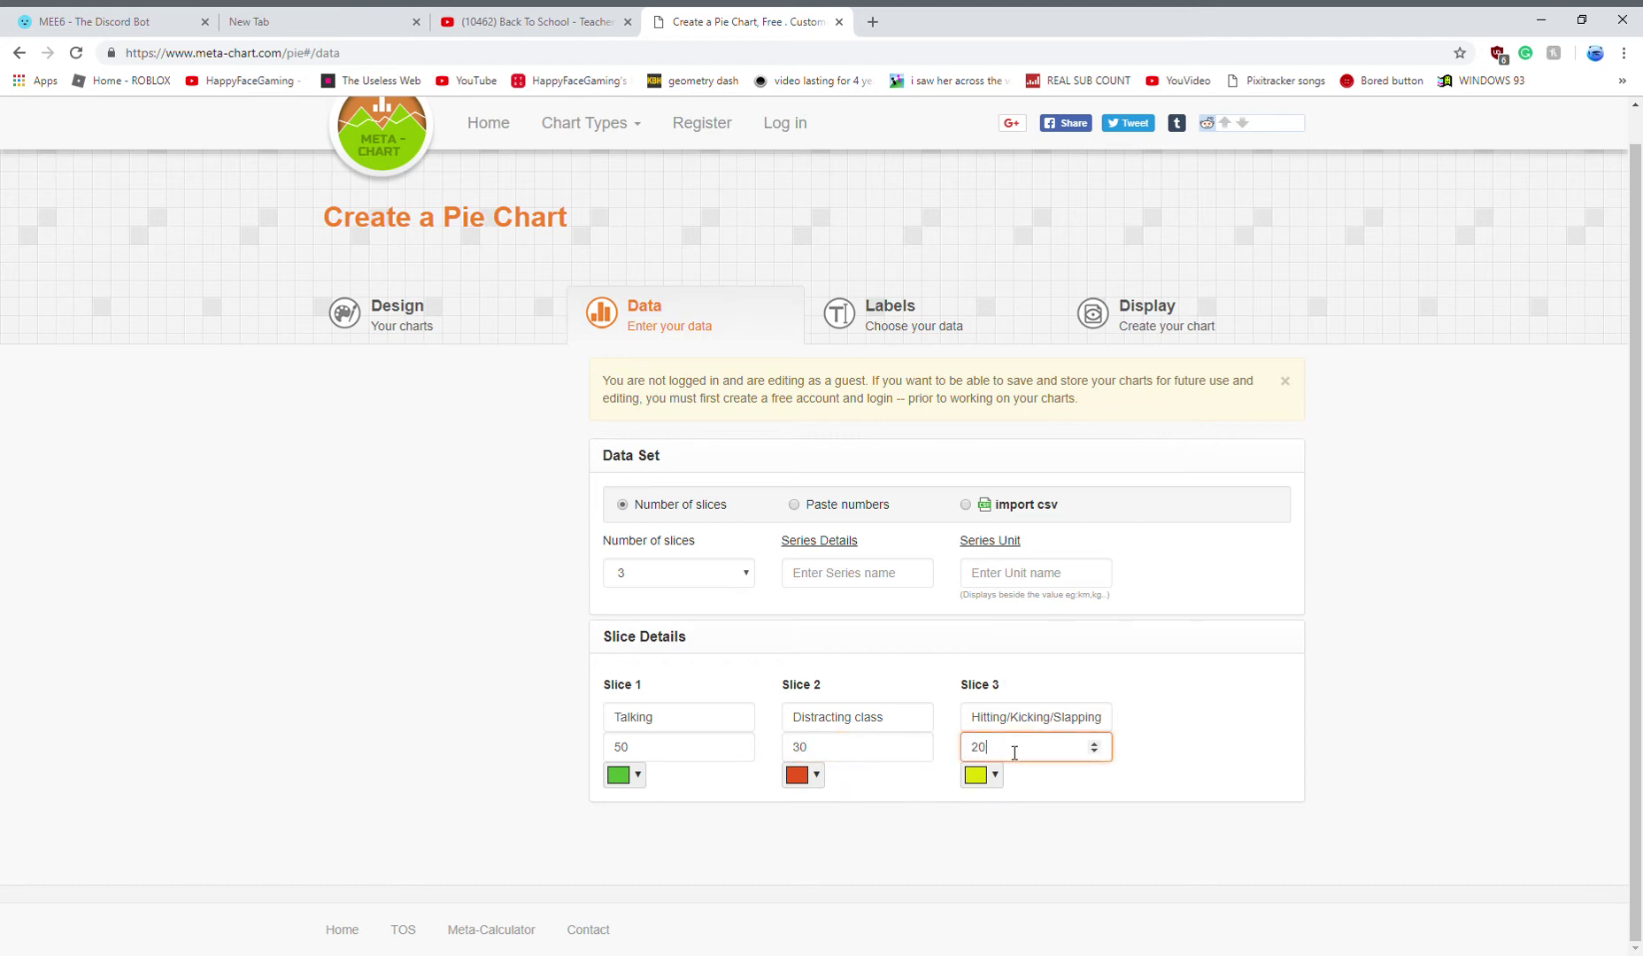
Enter "Why the teacher gets mad" as the series name of the data set.
click(1020, 584)
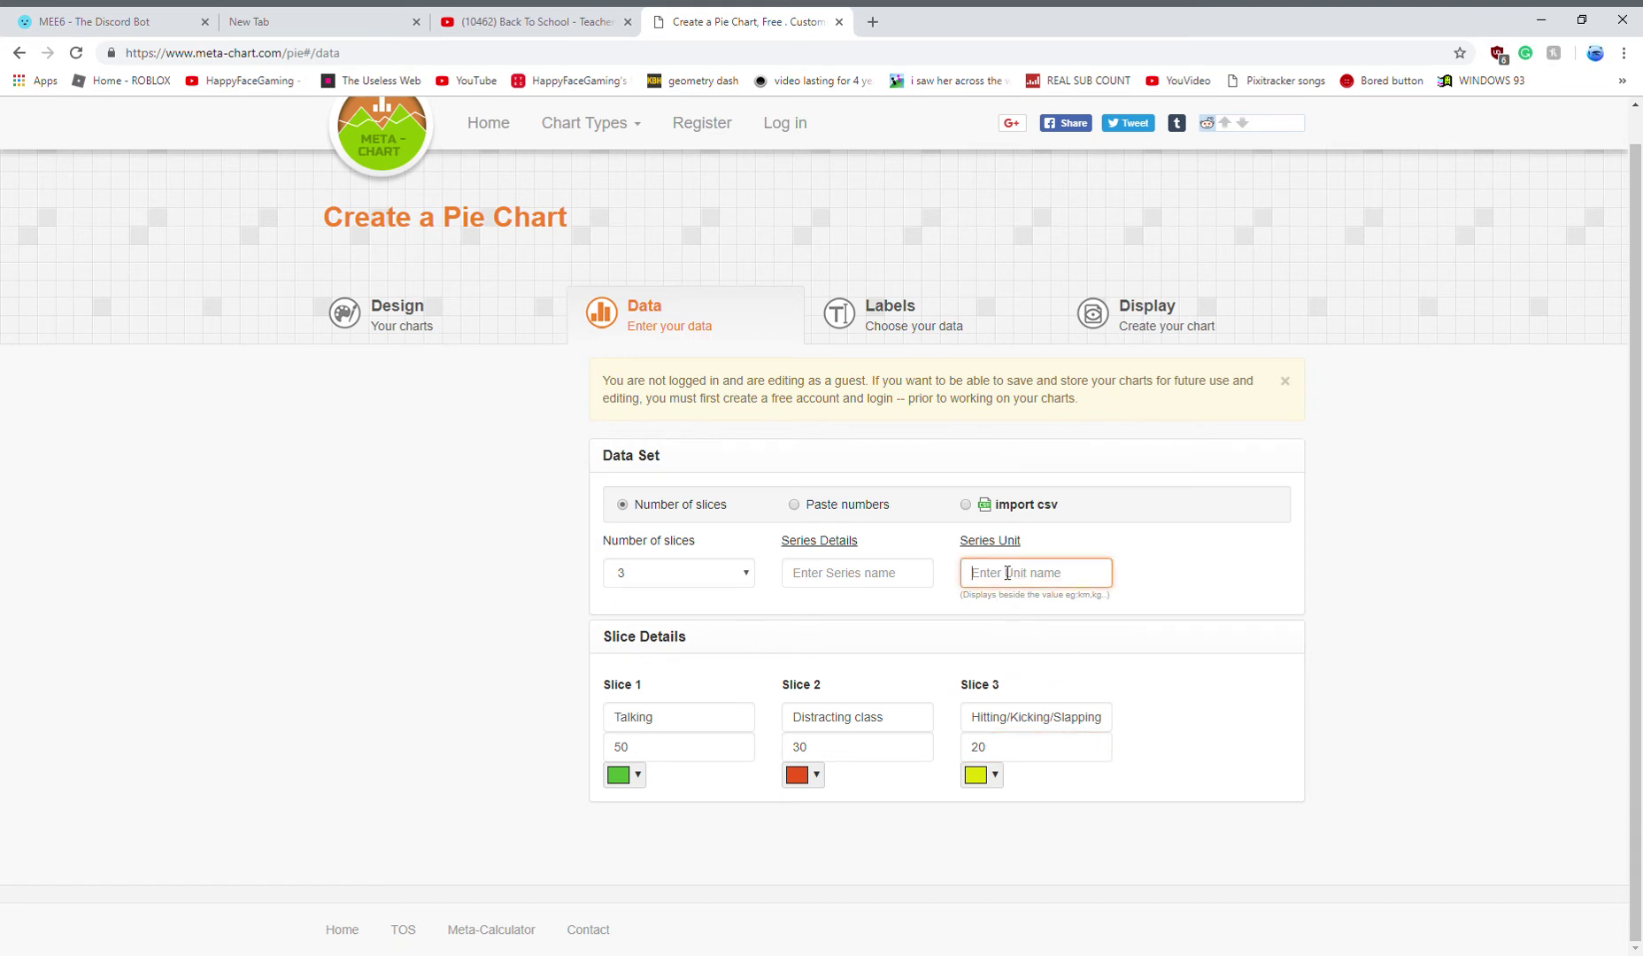
click(928, 589)
text(E)
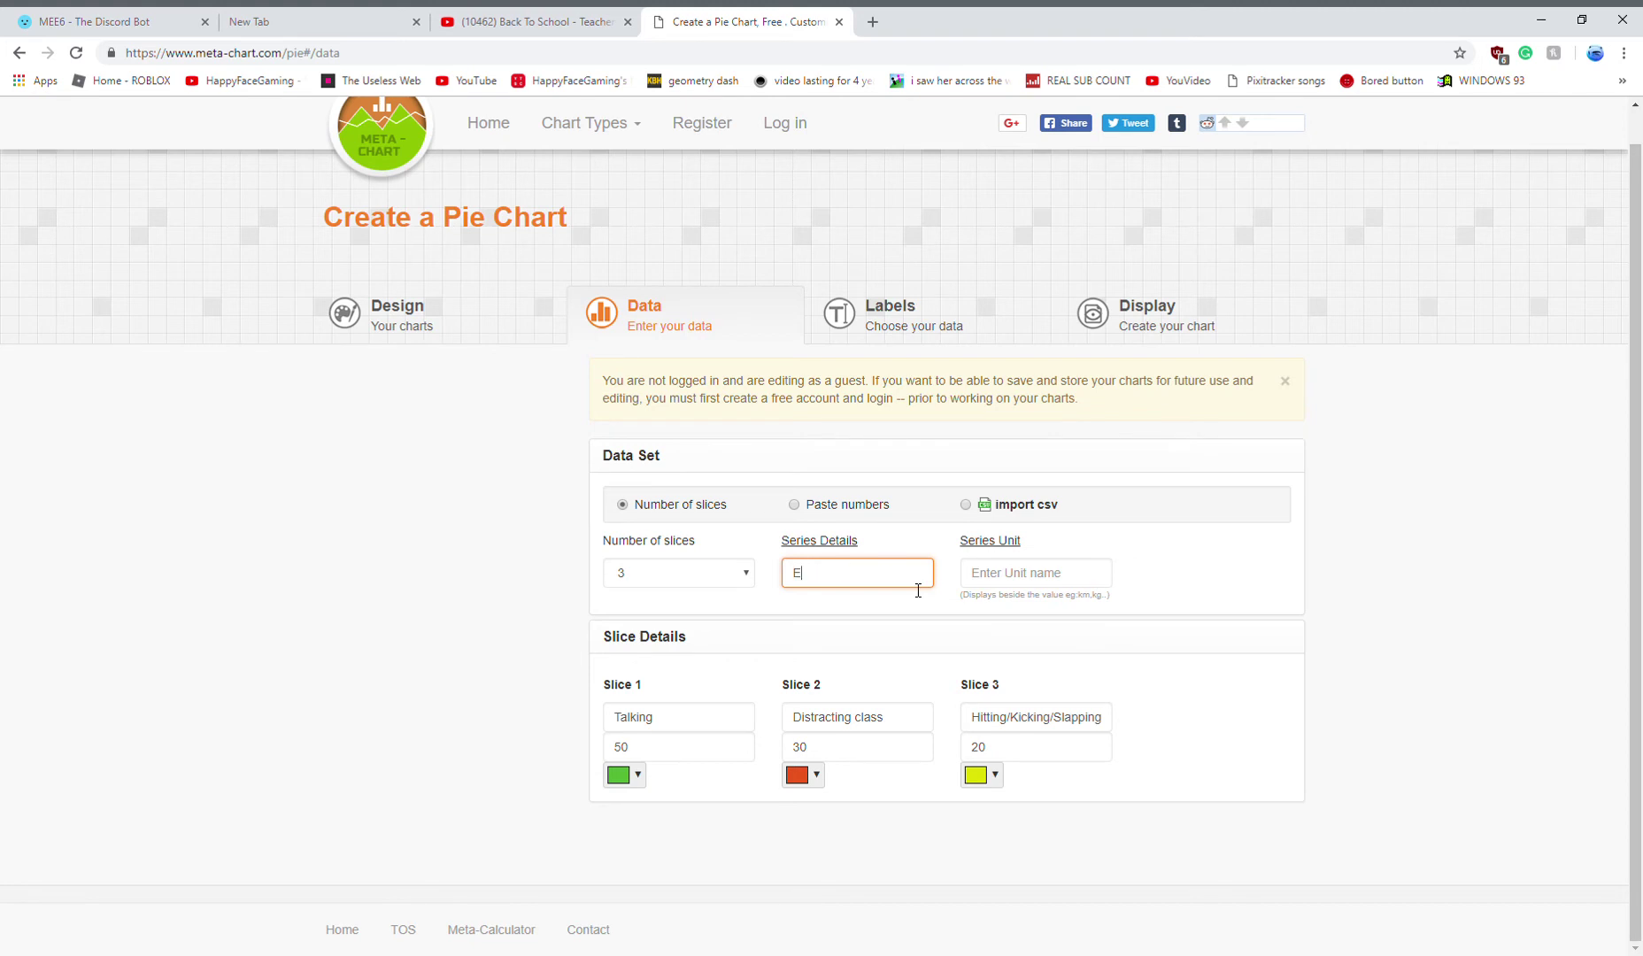
key(BackSpace)
text(Why the teacx)
key(ctrl+shift+Left)
text(teacher gets mad)
Set the series unit of the data set to %.
mouse_move(969, 547)
mouse_move(859, 551)
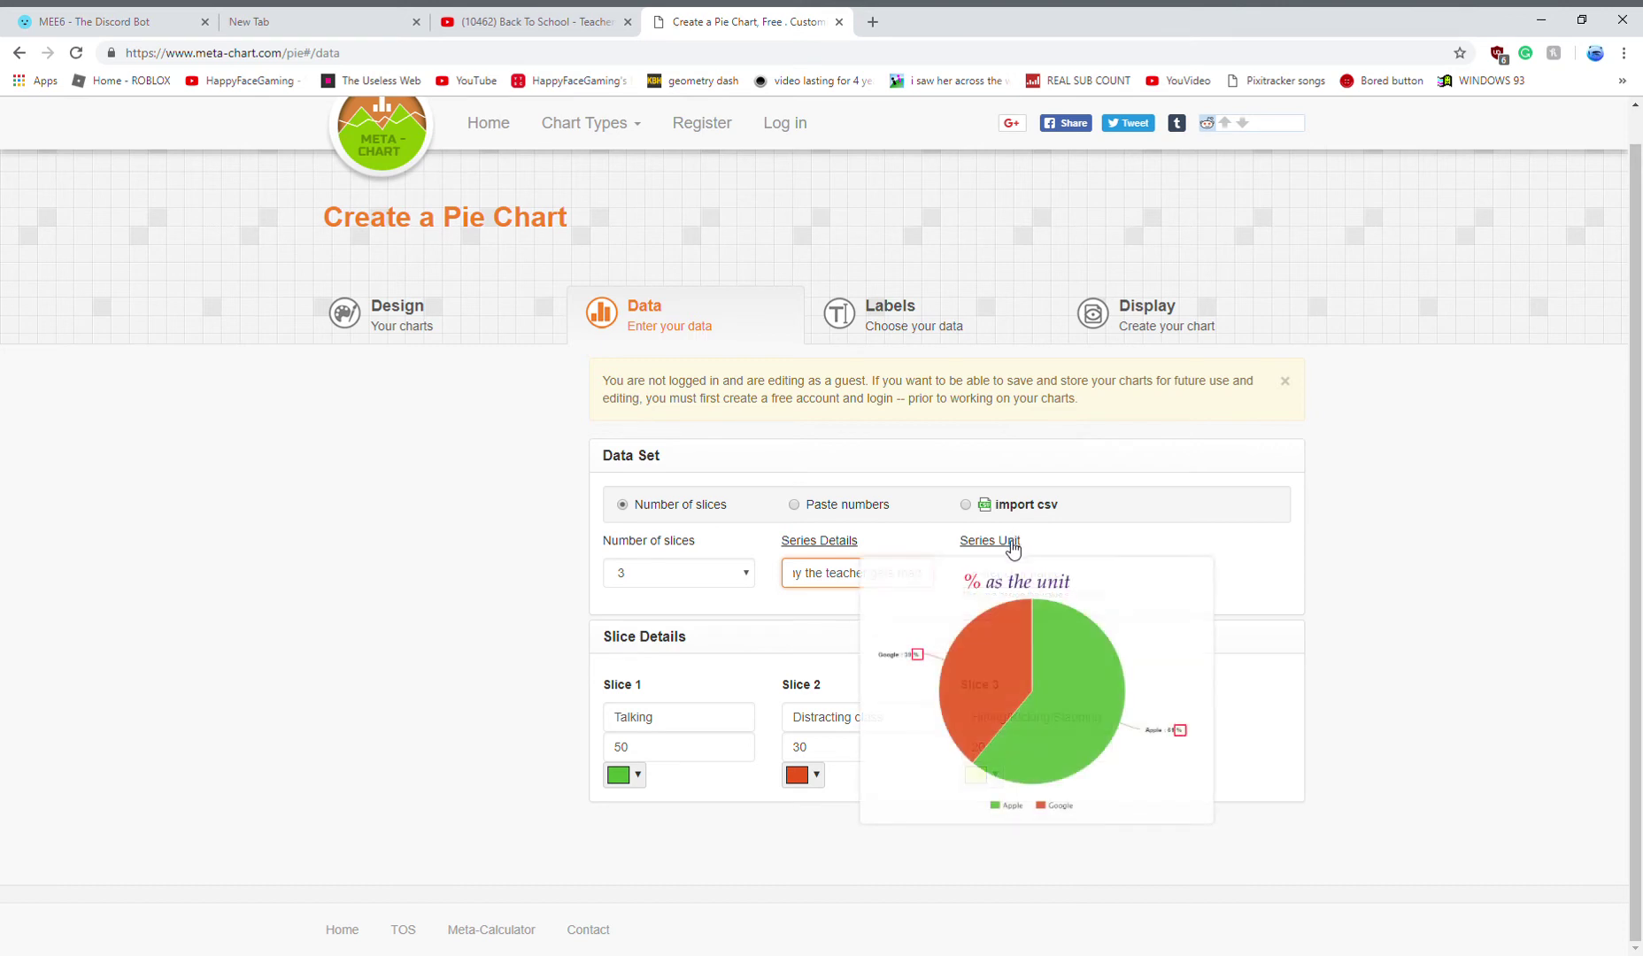
click(1026, 573)
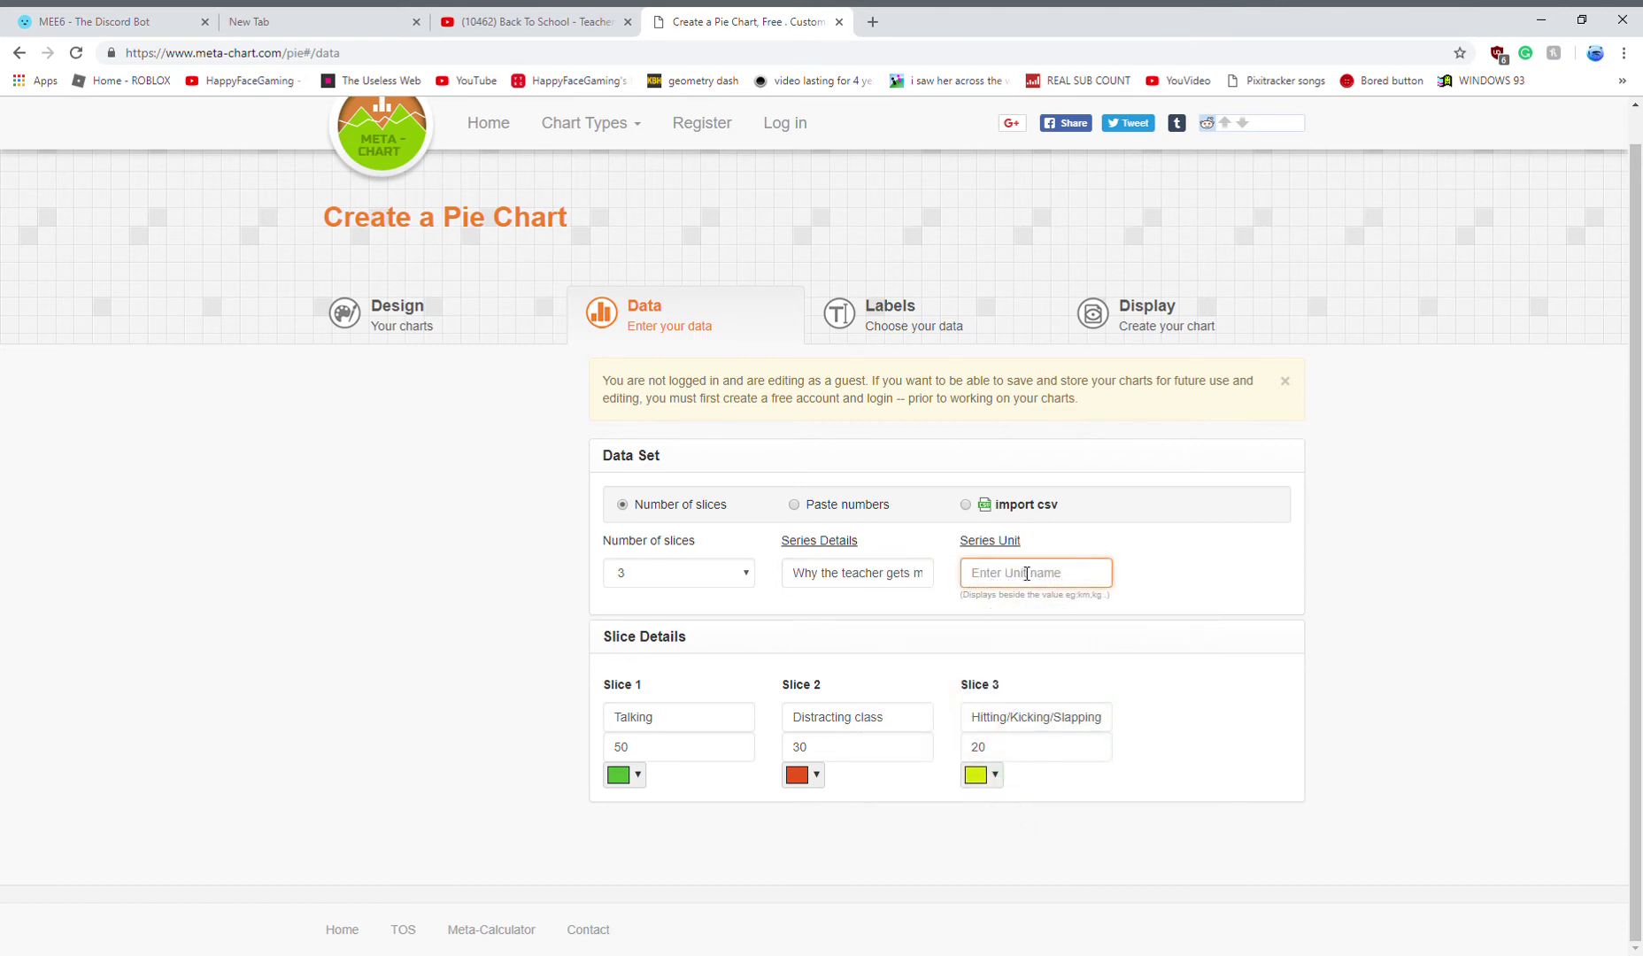
text(%)
click(1051, 685)
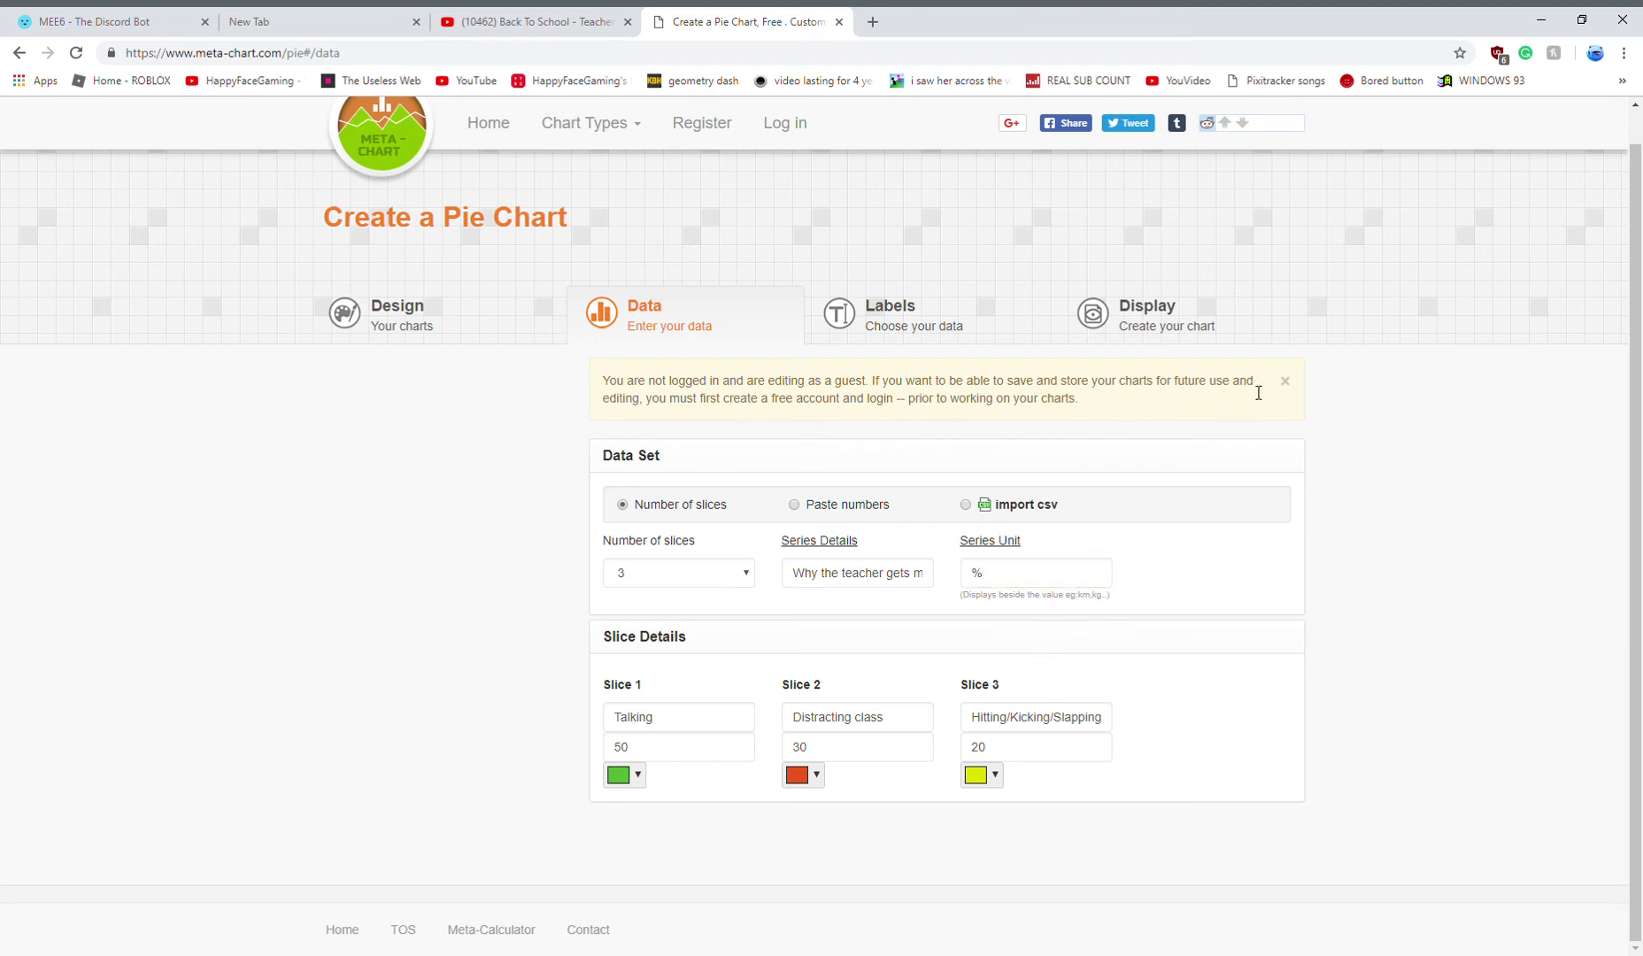
Preview the data label display options for the slices and settle on Name.
click(921, 312)
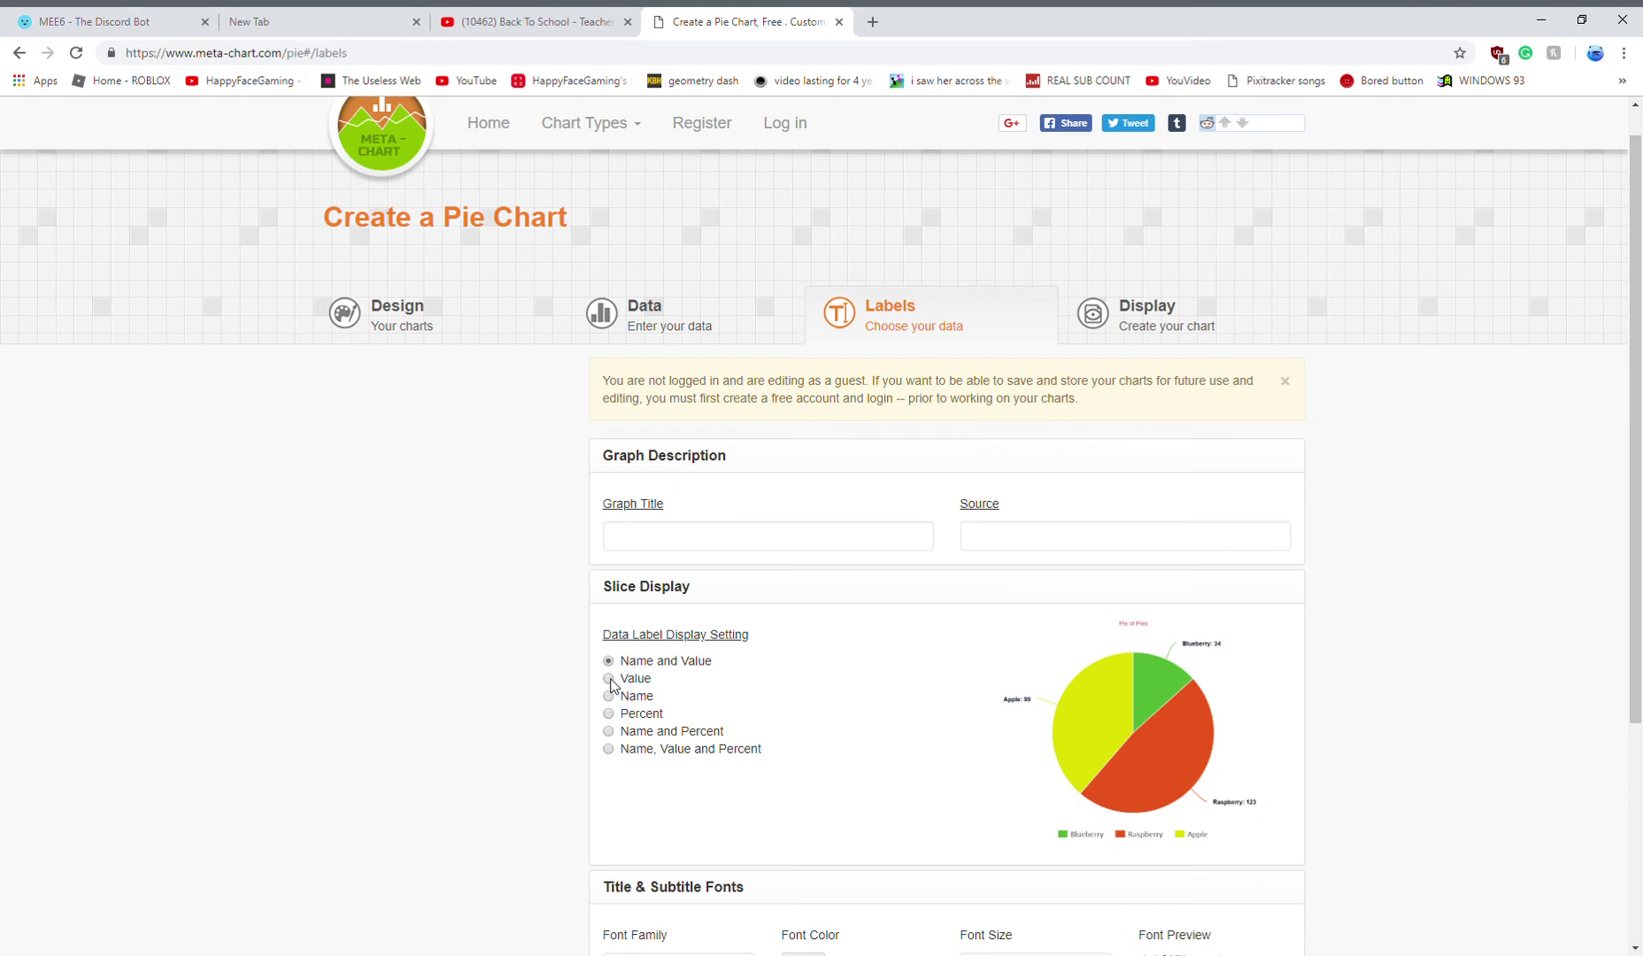
scroll(784, 779, down, 2)
click(610, 504)
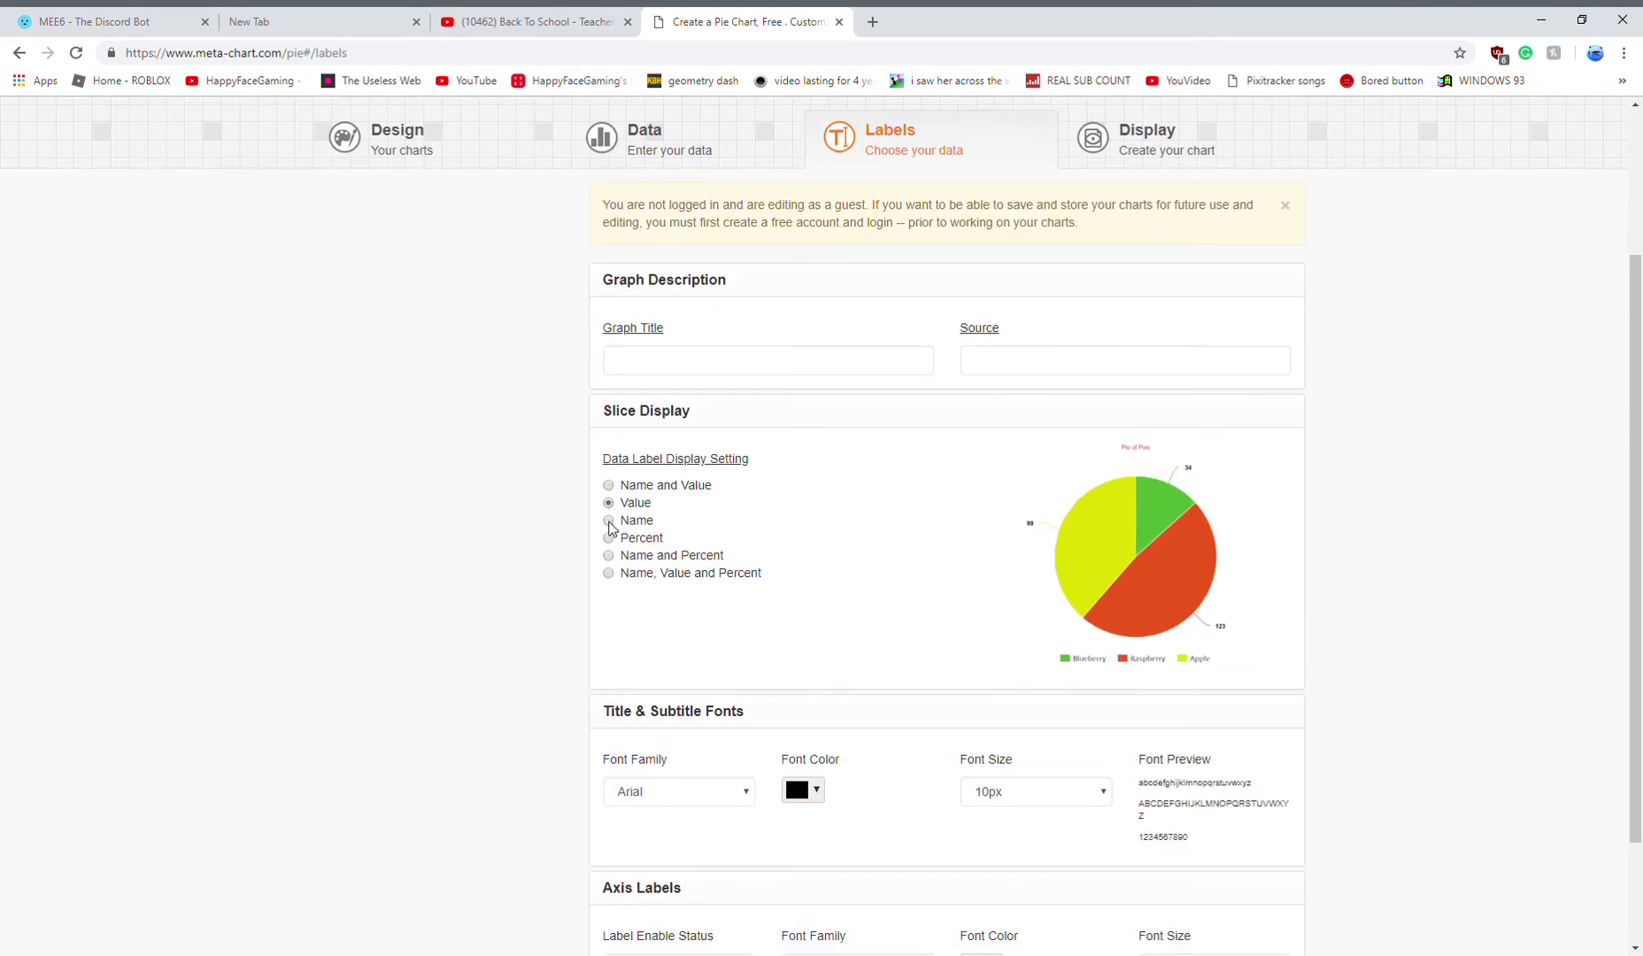
click(609, 524)
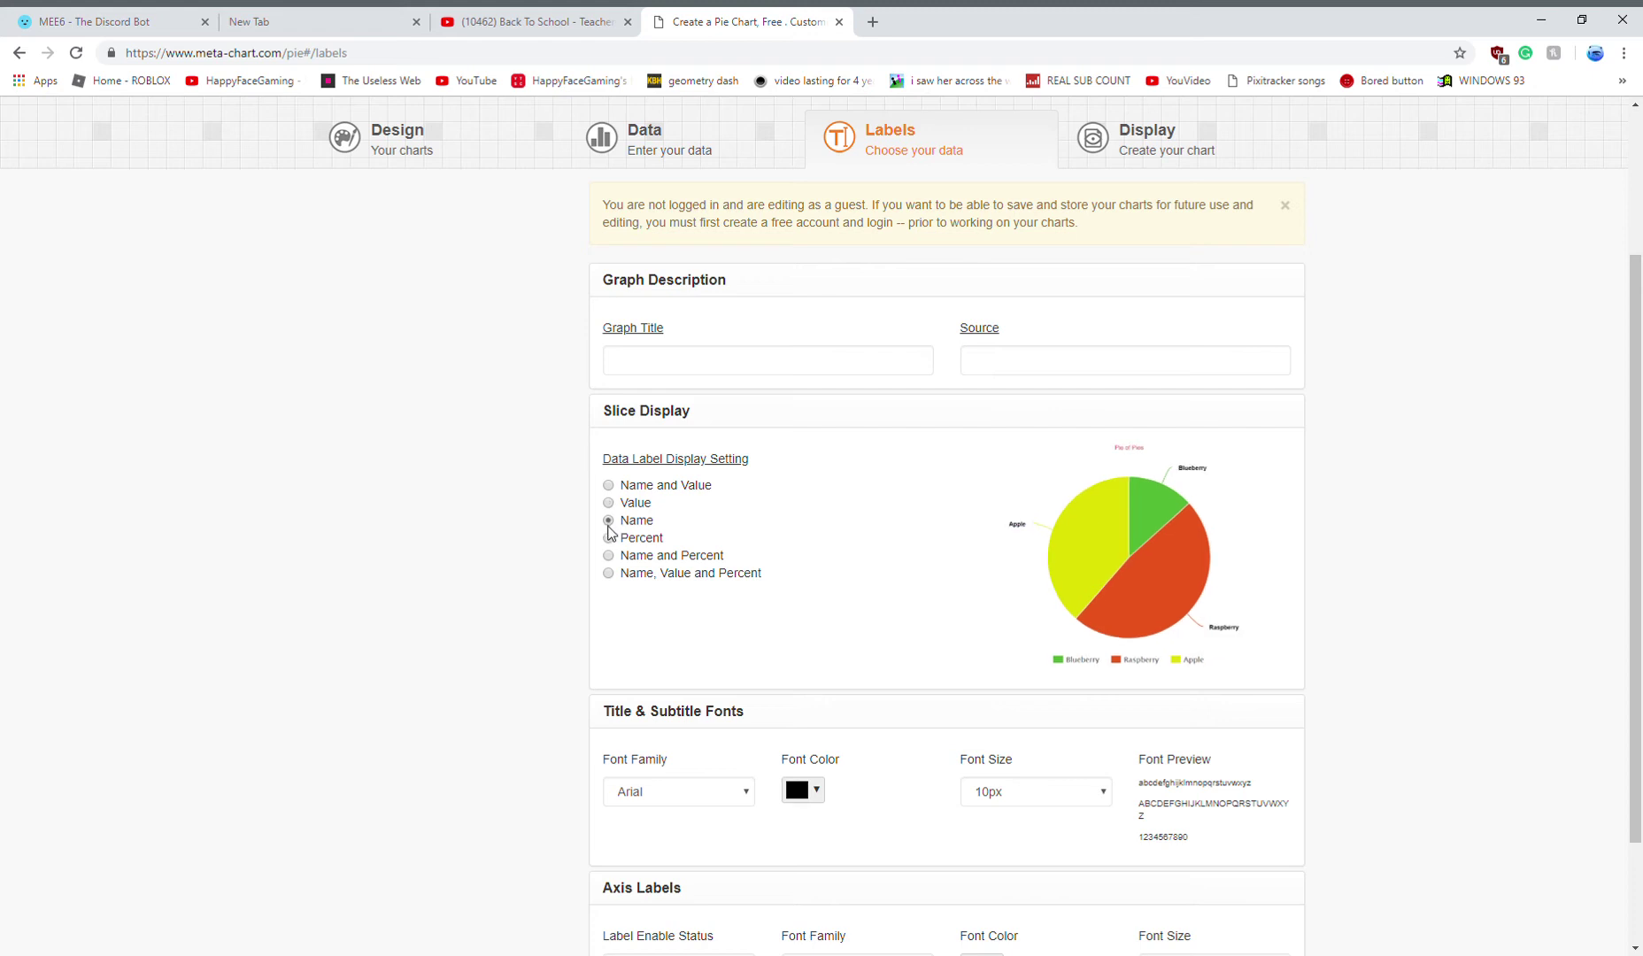
click(608, 538)
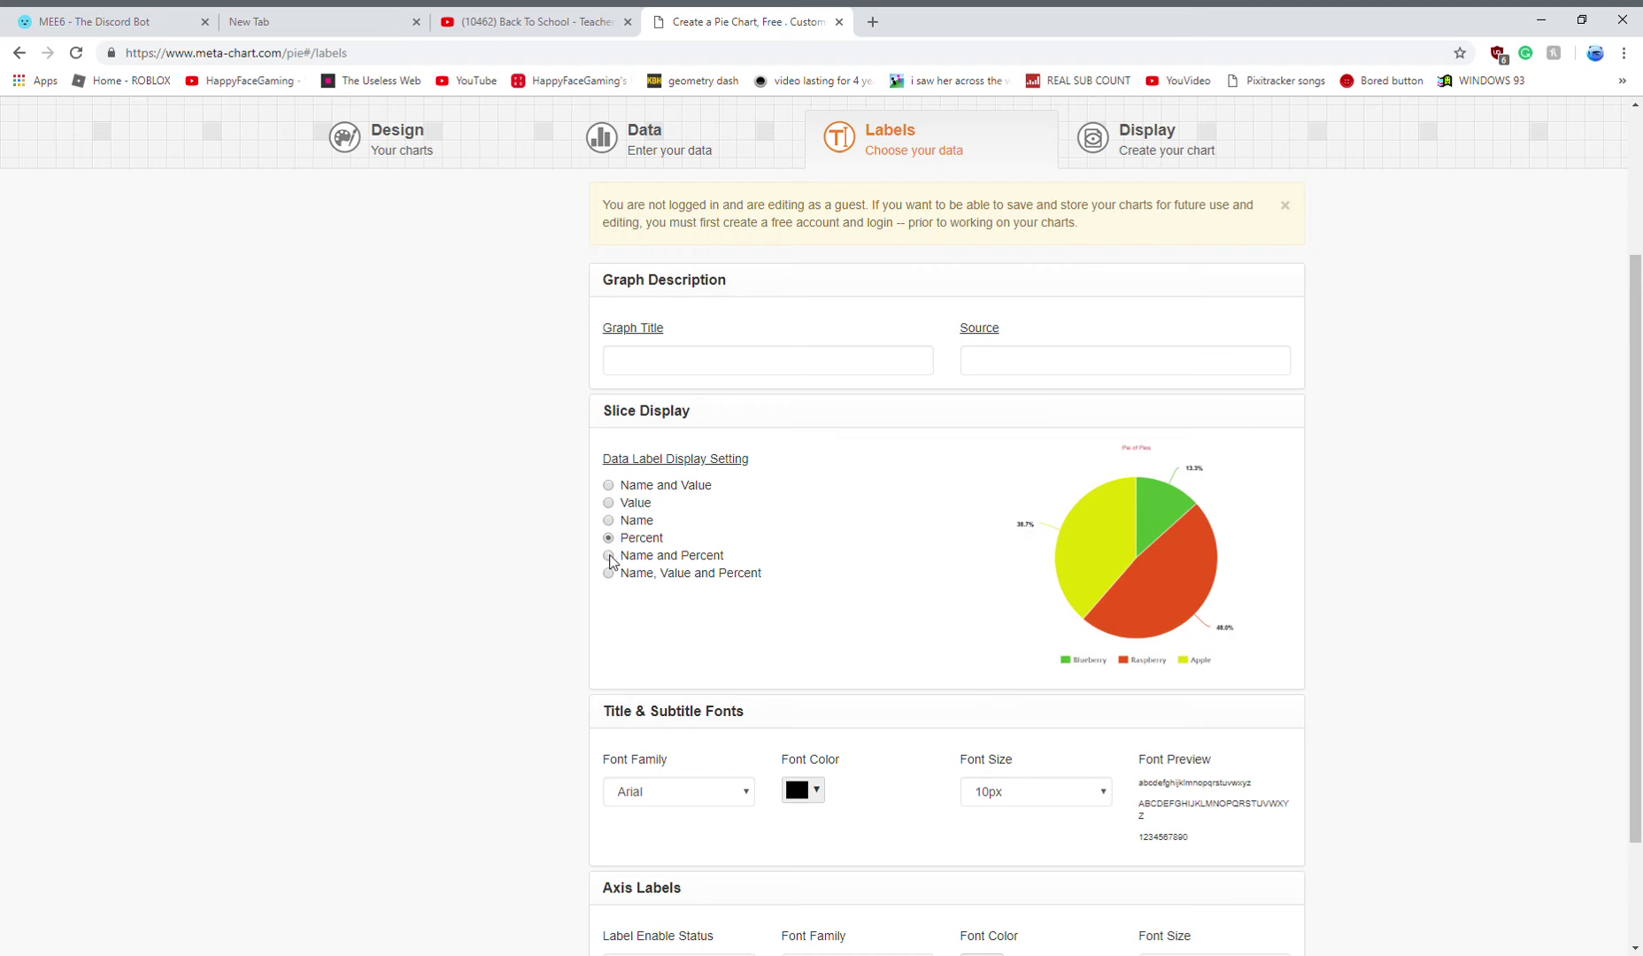
click(609, 556)
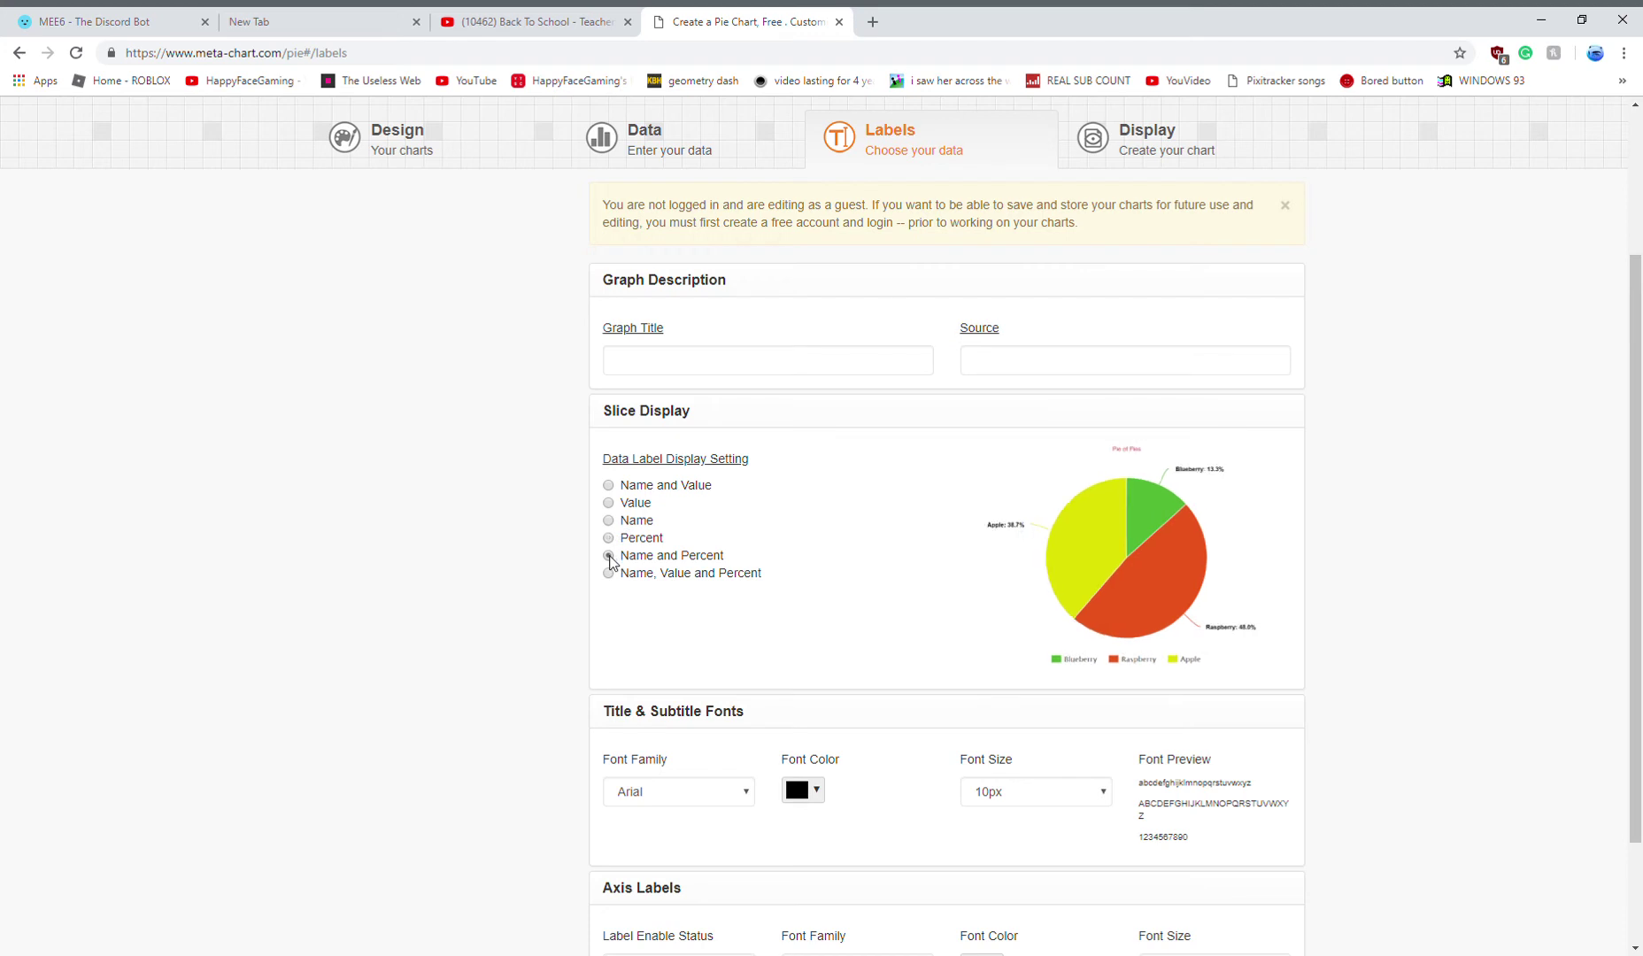
click(609, 573)
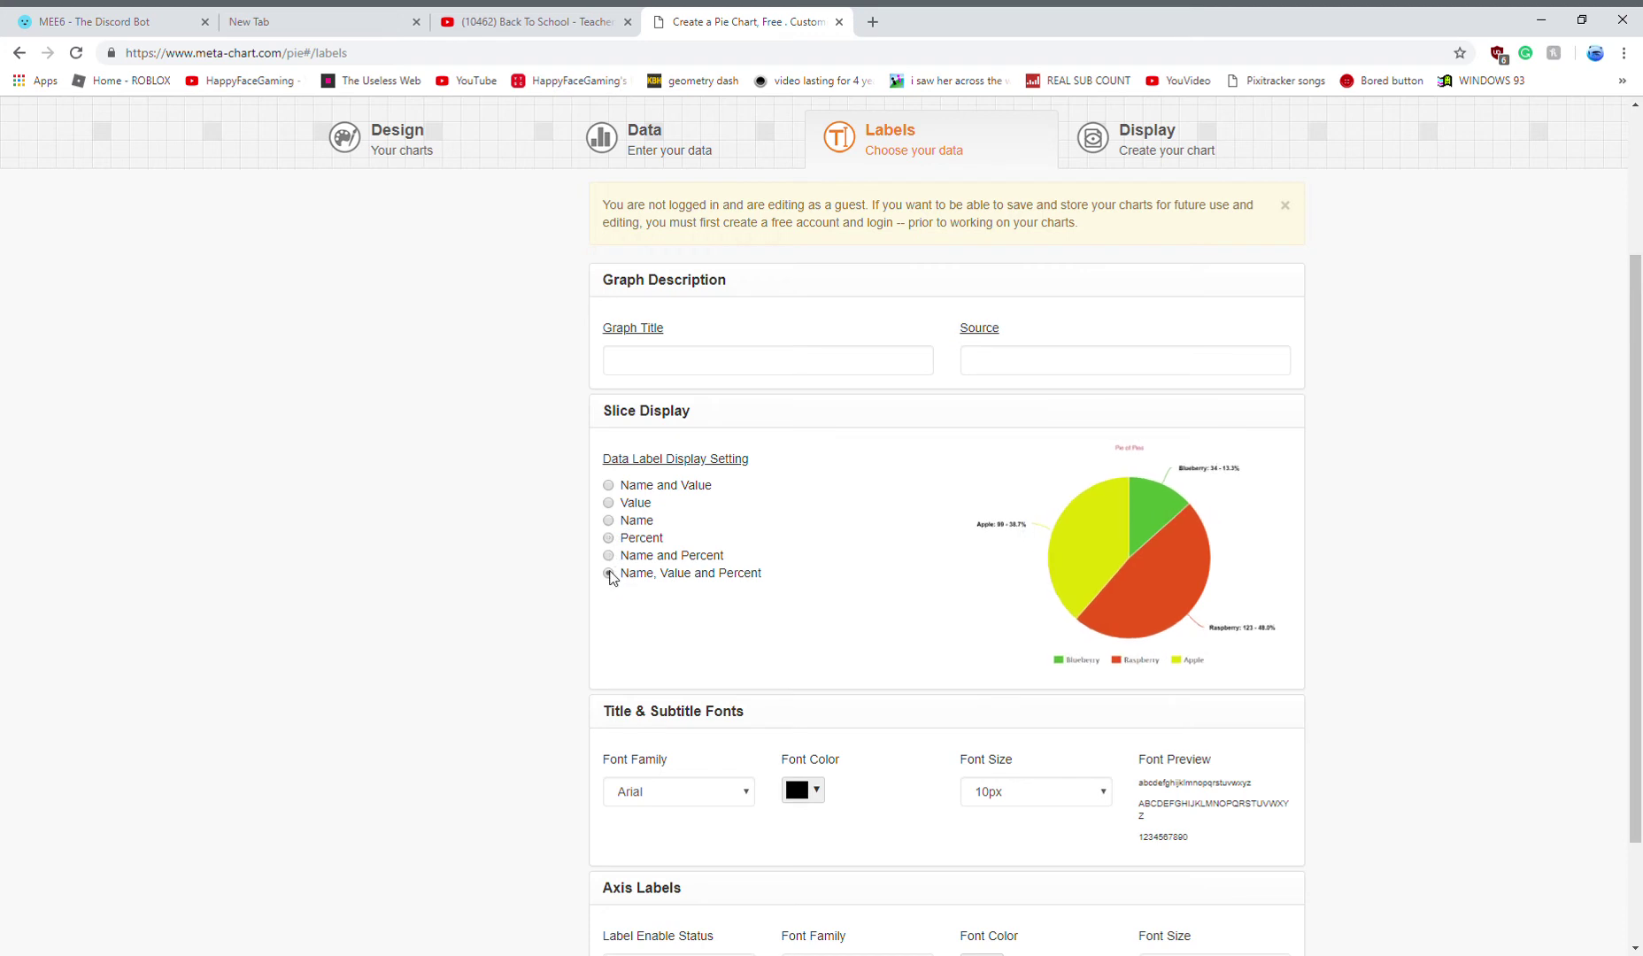
click(610, 556)
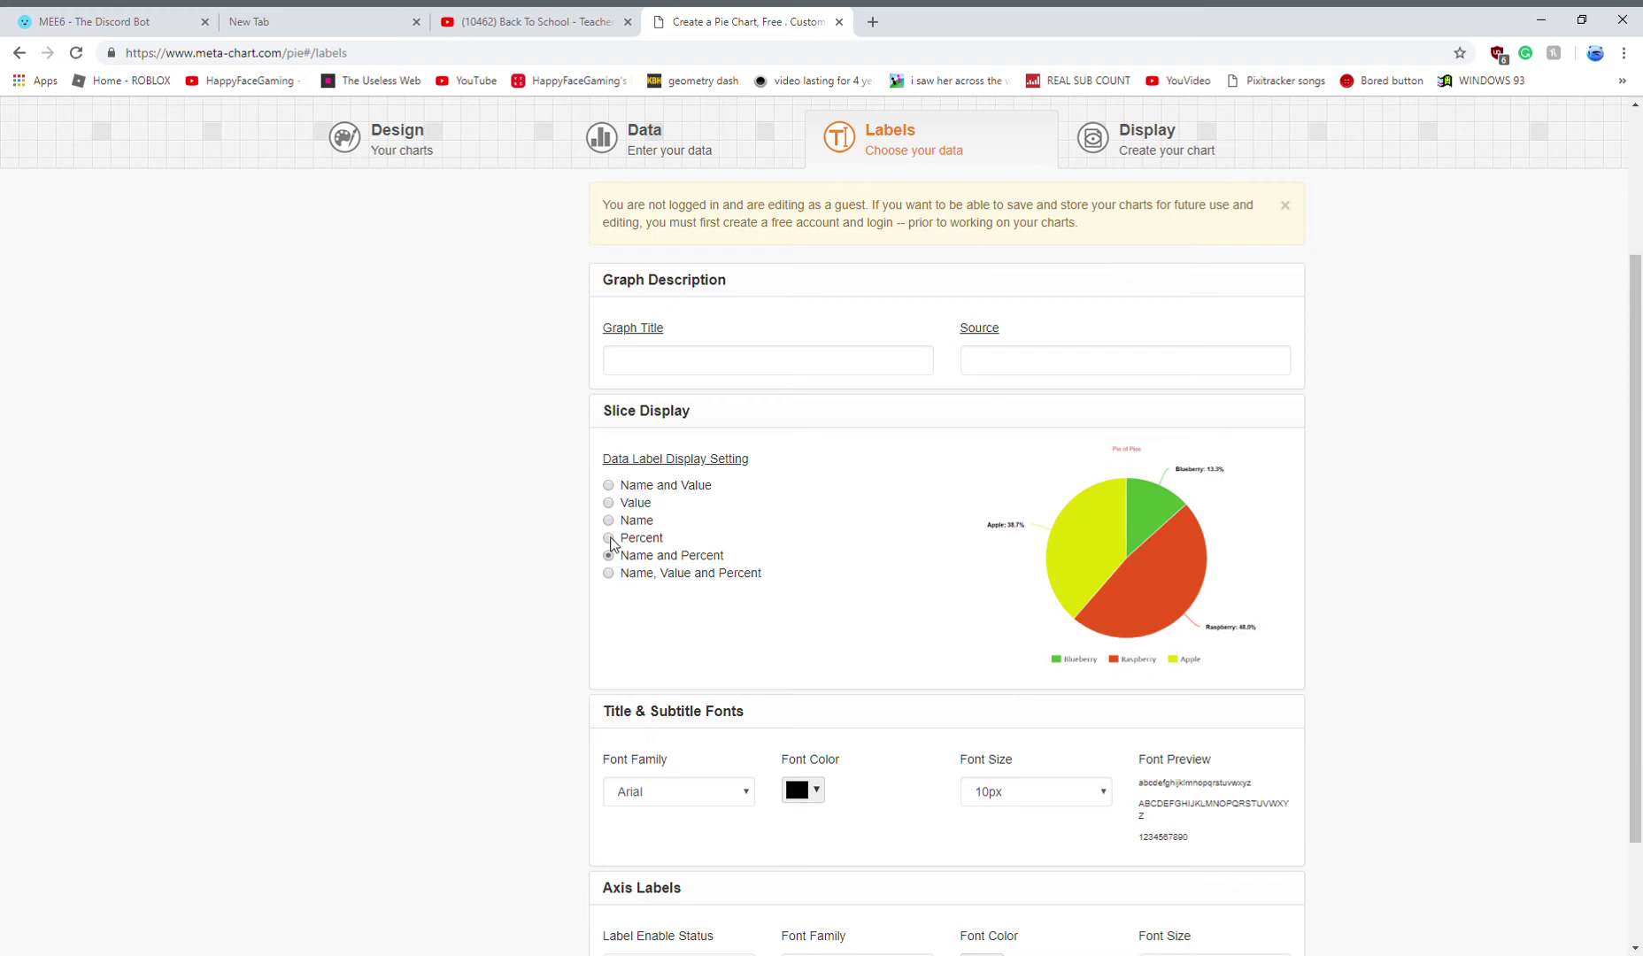
click(610, 539)
click(609, 522)
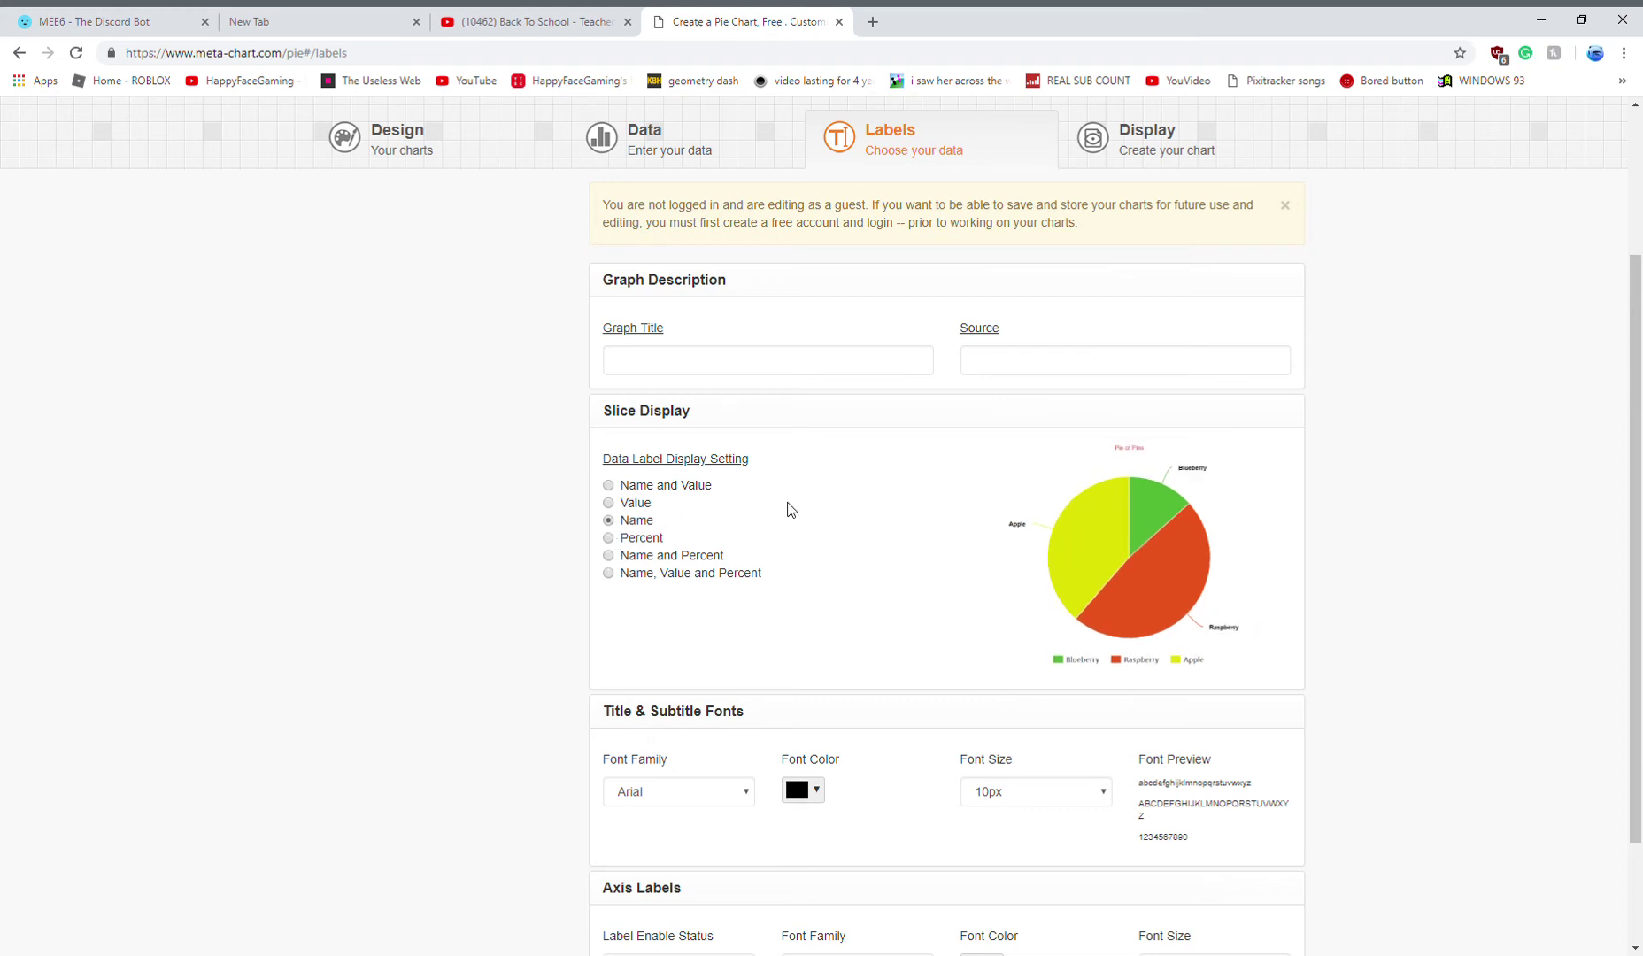
Move the text "Why the teacher gets mad" from the series name to the graph title, leaving the series name empty.
scroll(712, 744, down, 2)
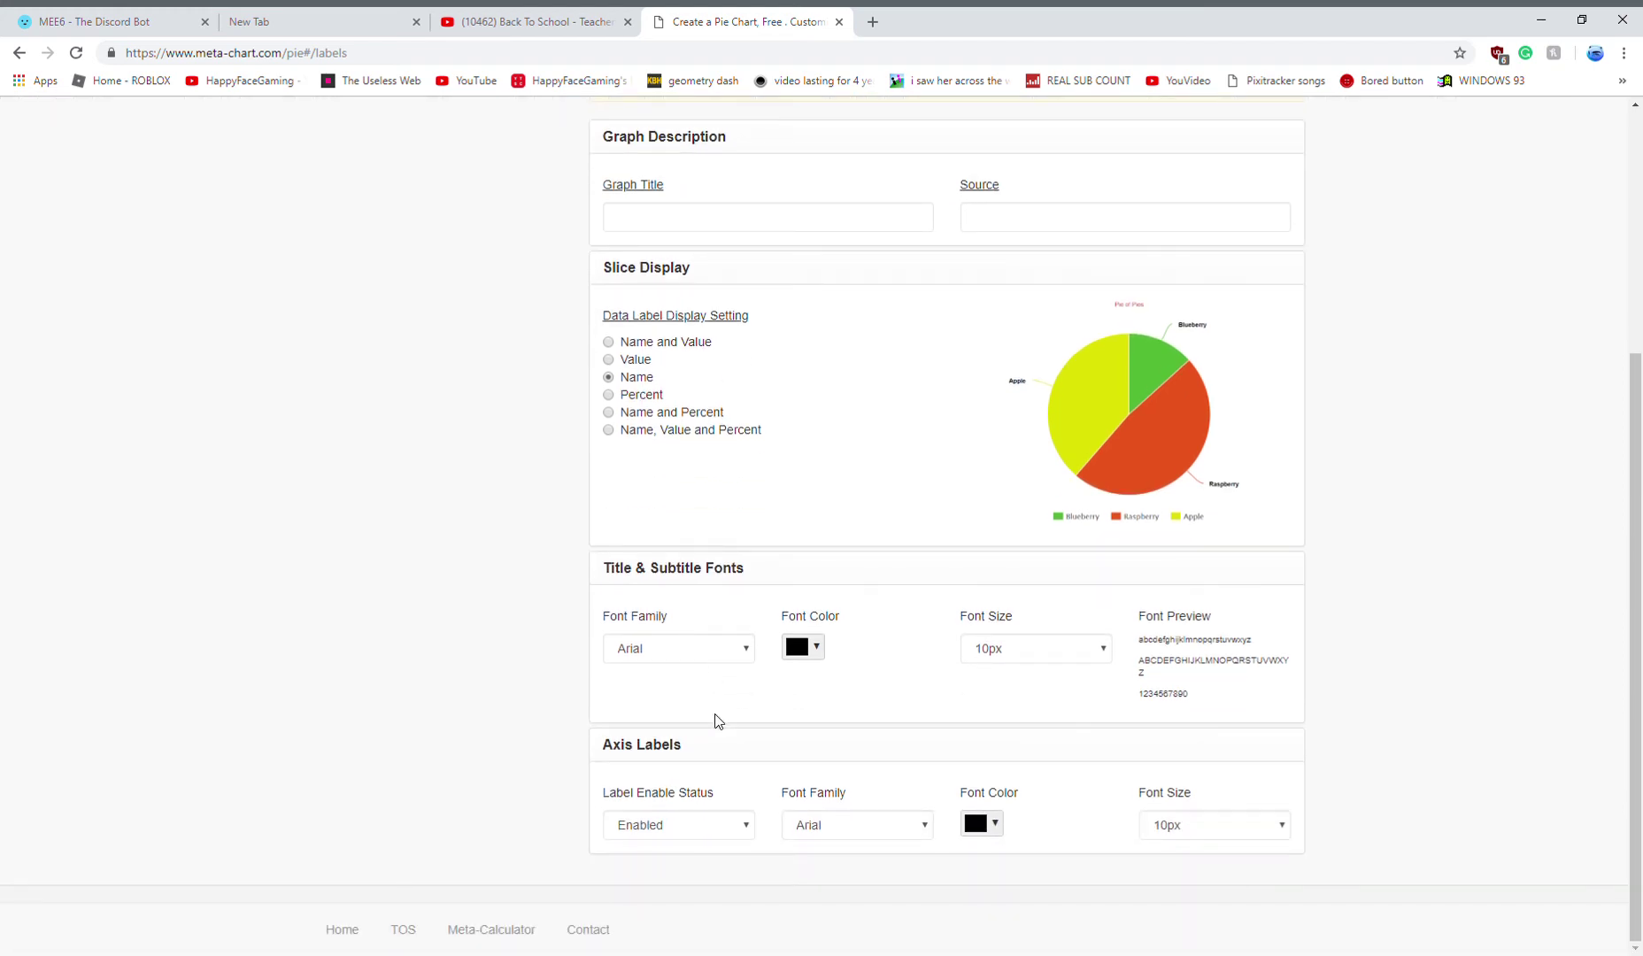
scroll(829, 721, up, 1)
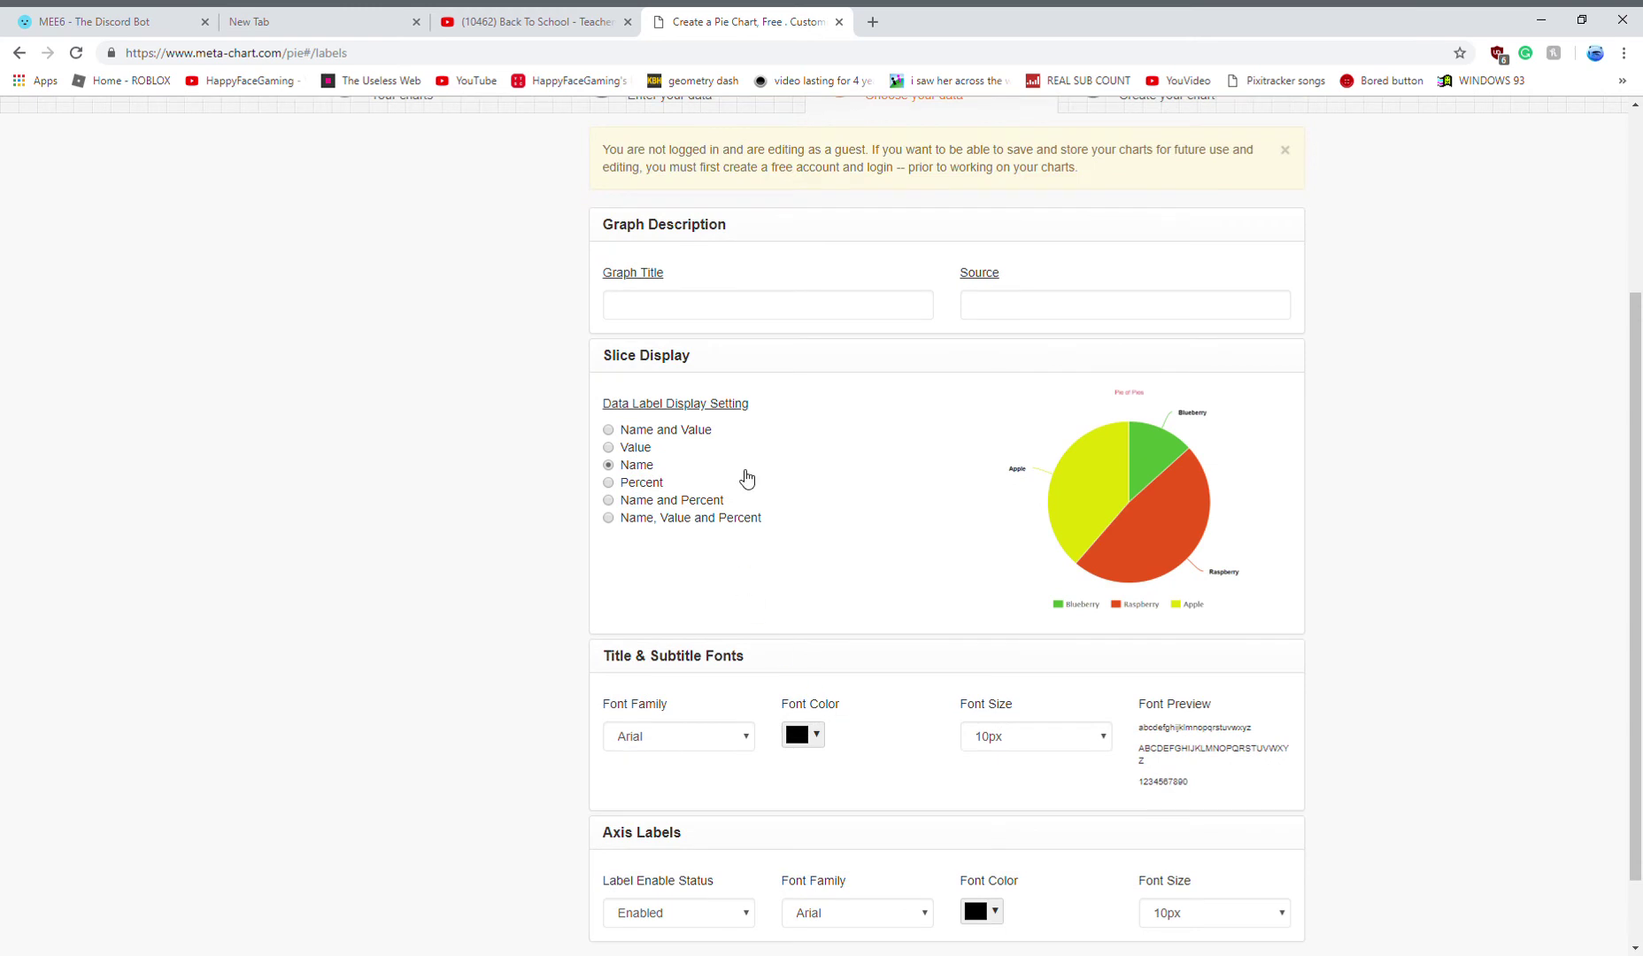
scroll(734, 389, up, 2)
click(749, 478)
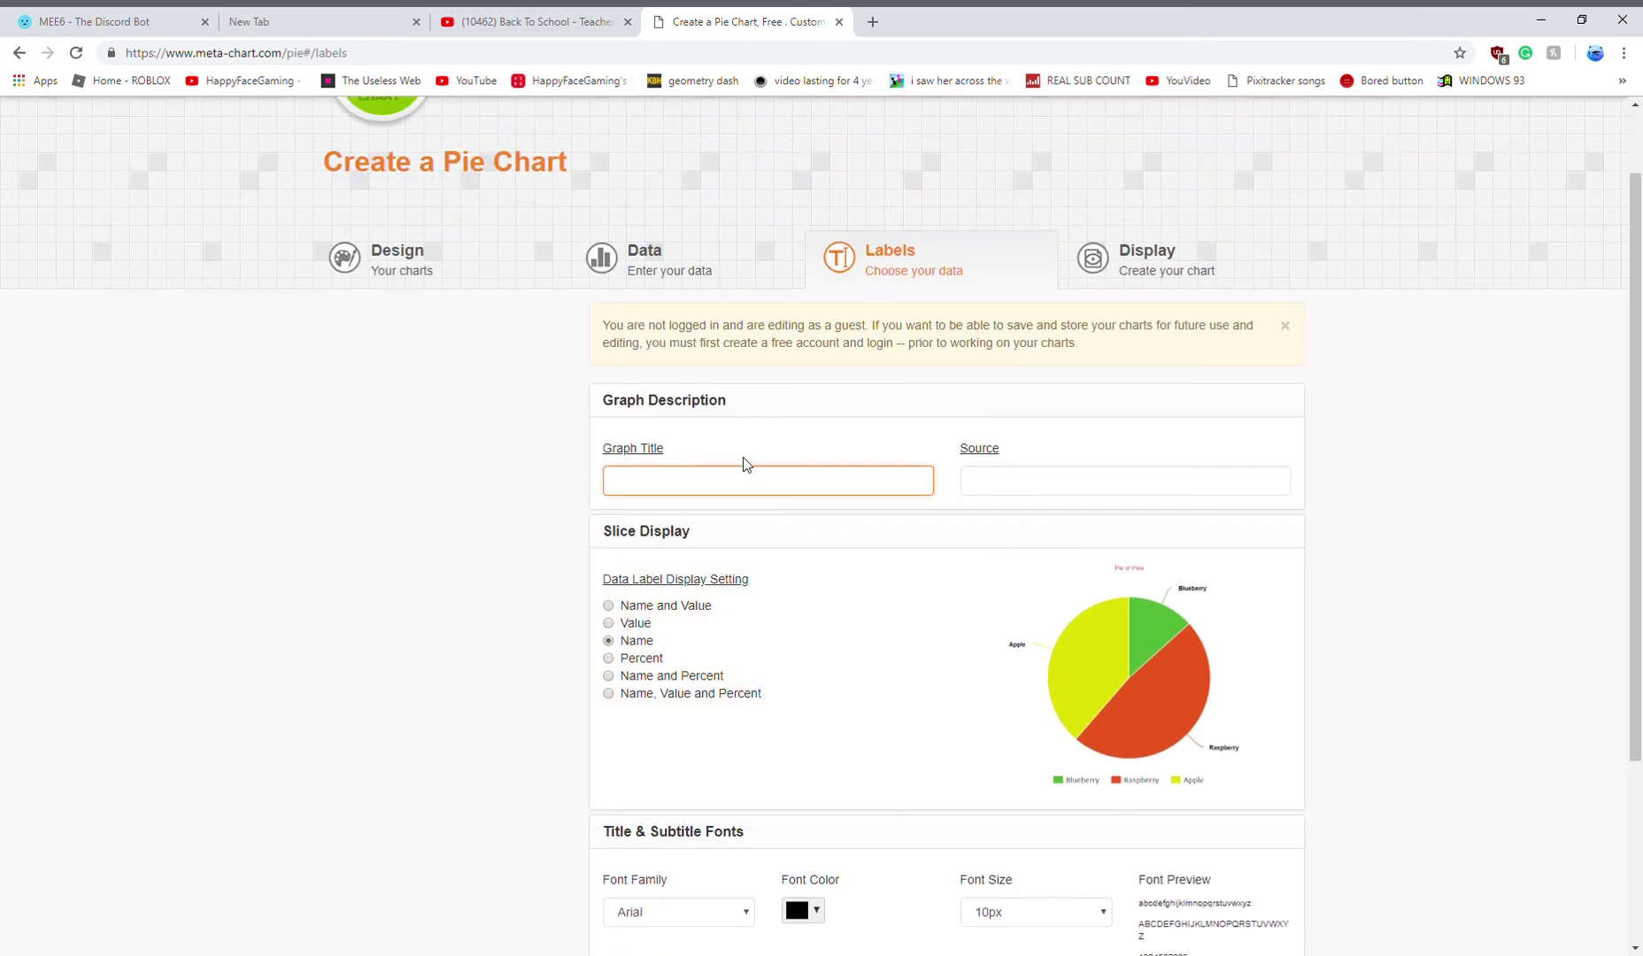
click(666, 255)
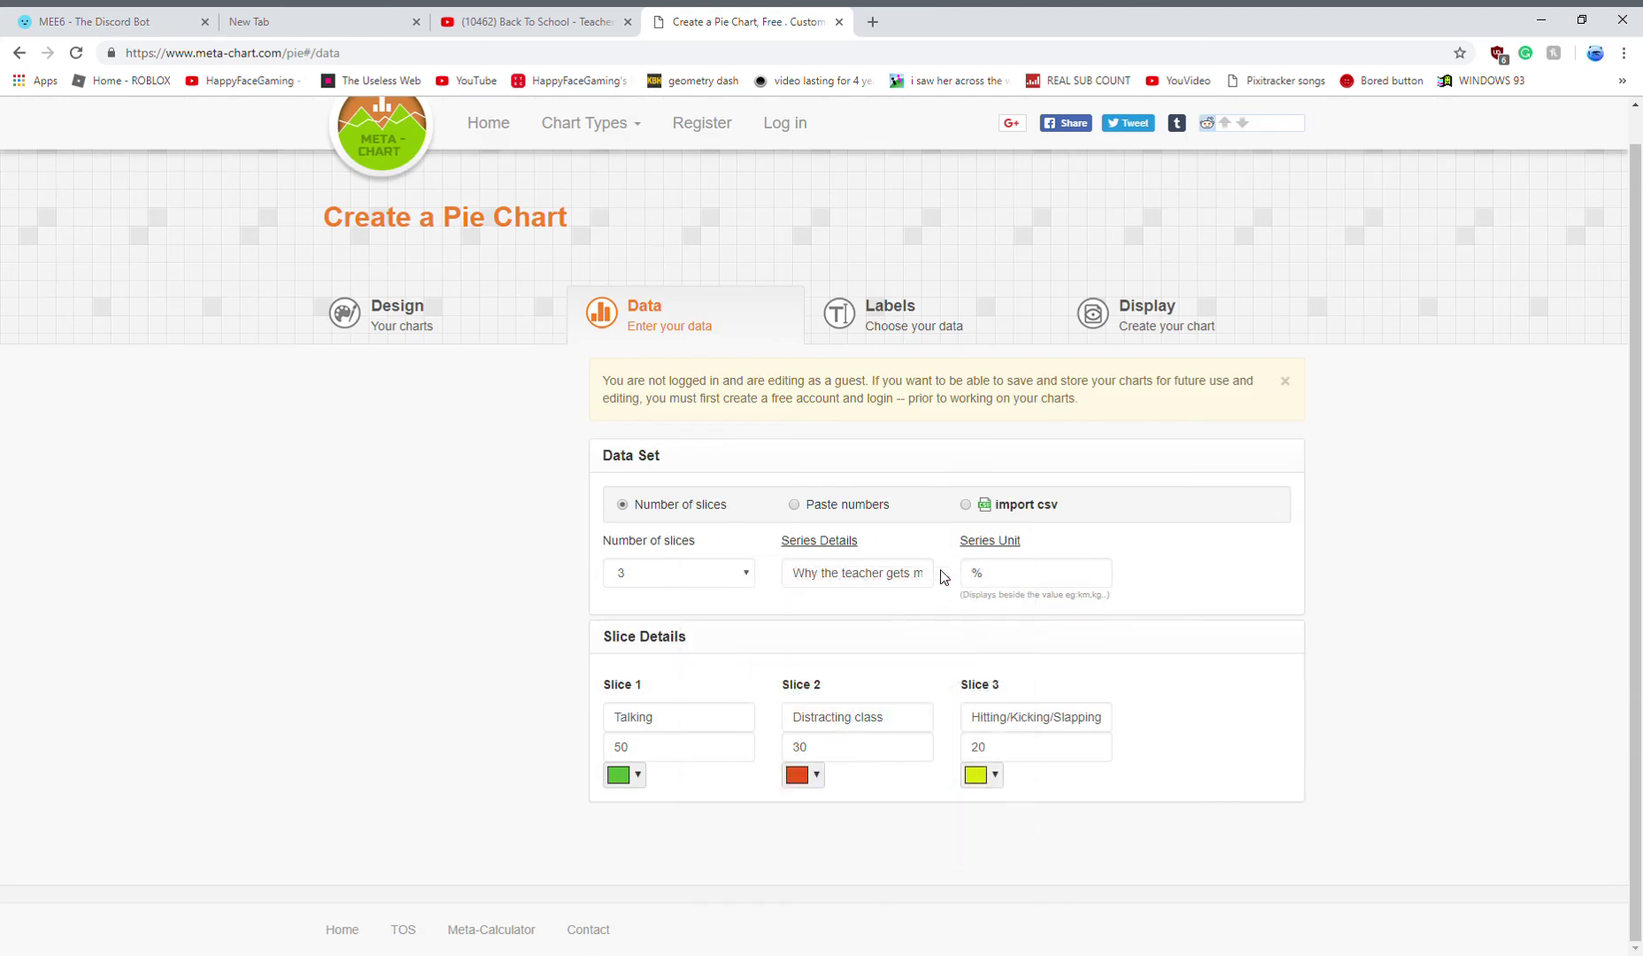
triple_click(864, 582)
key(ctrl+c)
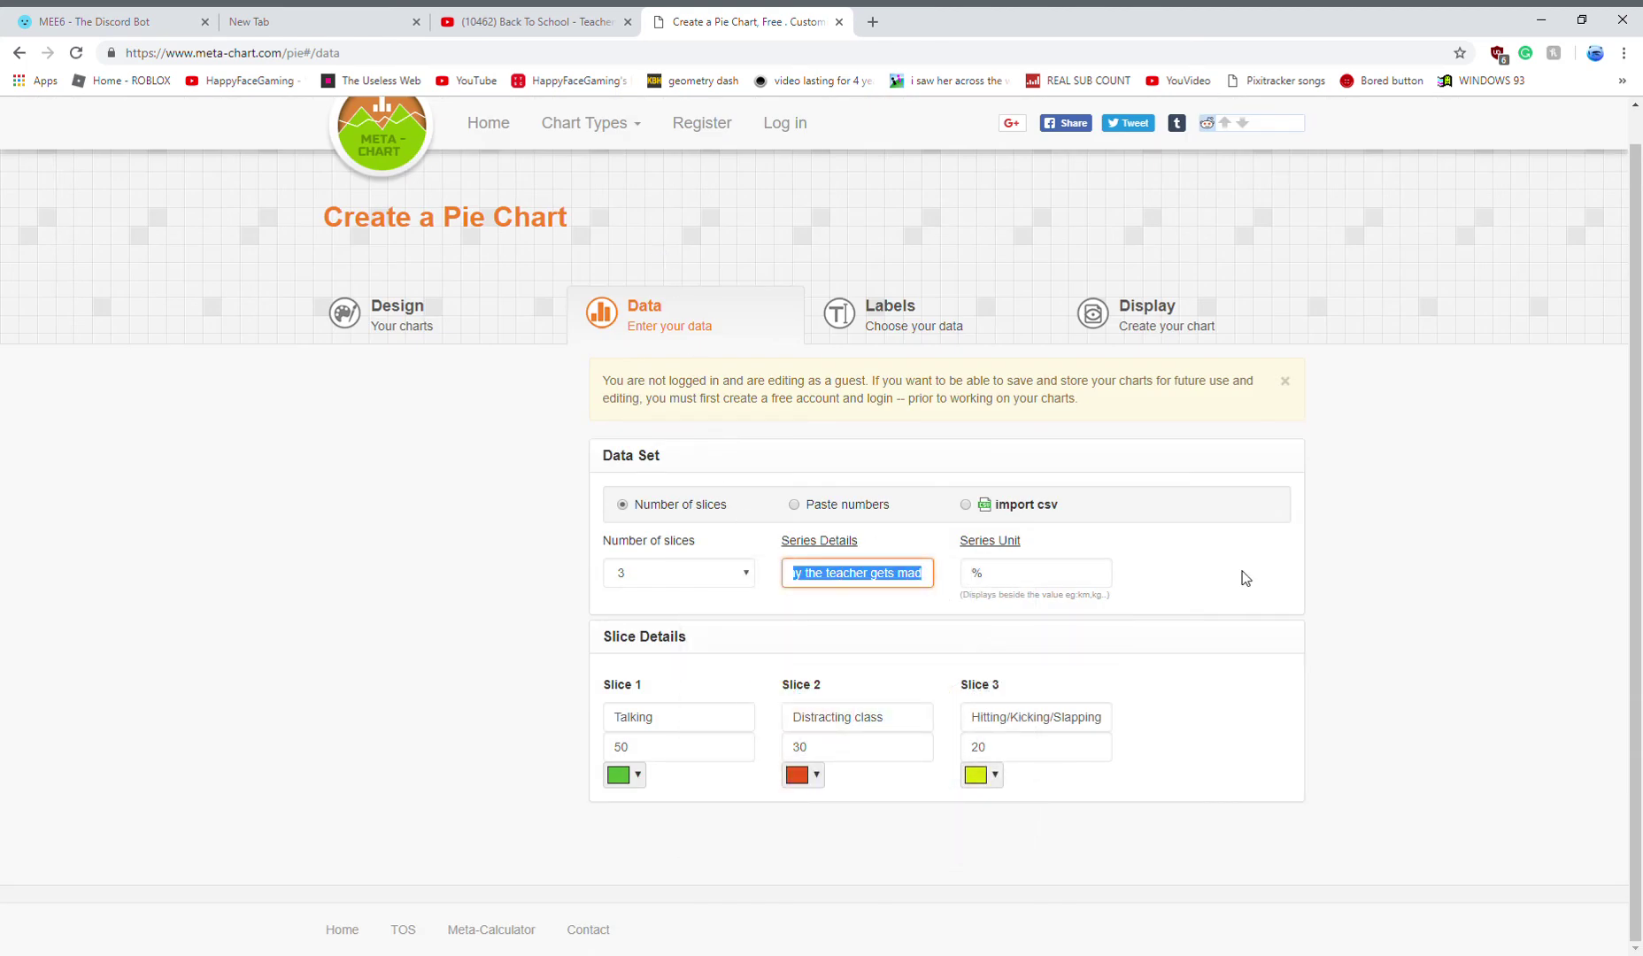
key(BackSpace)
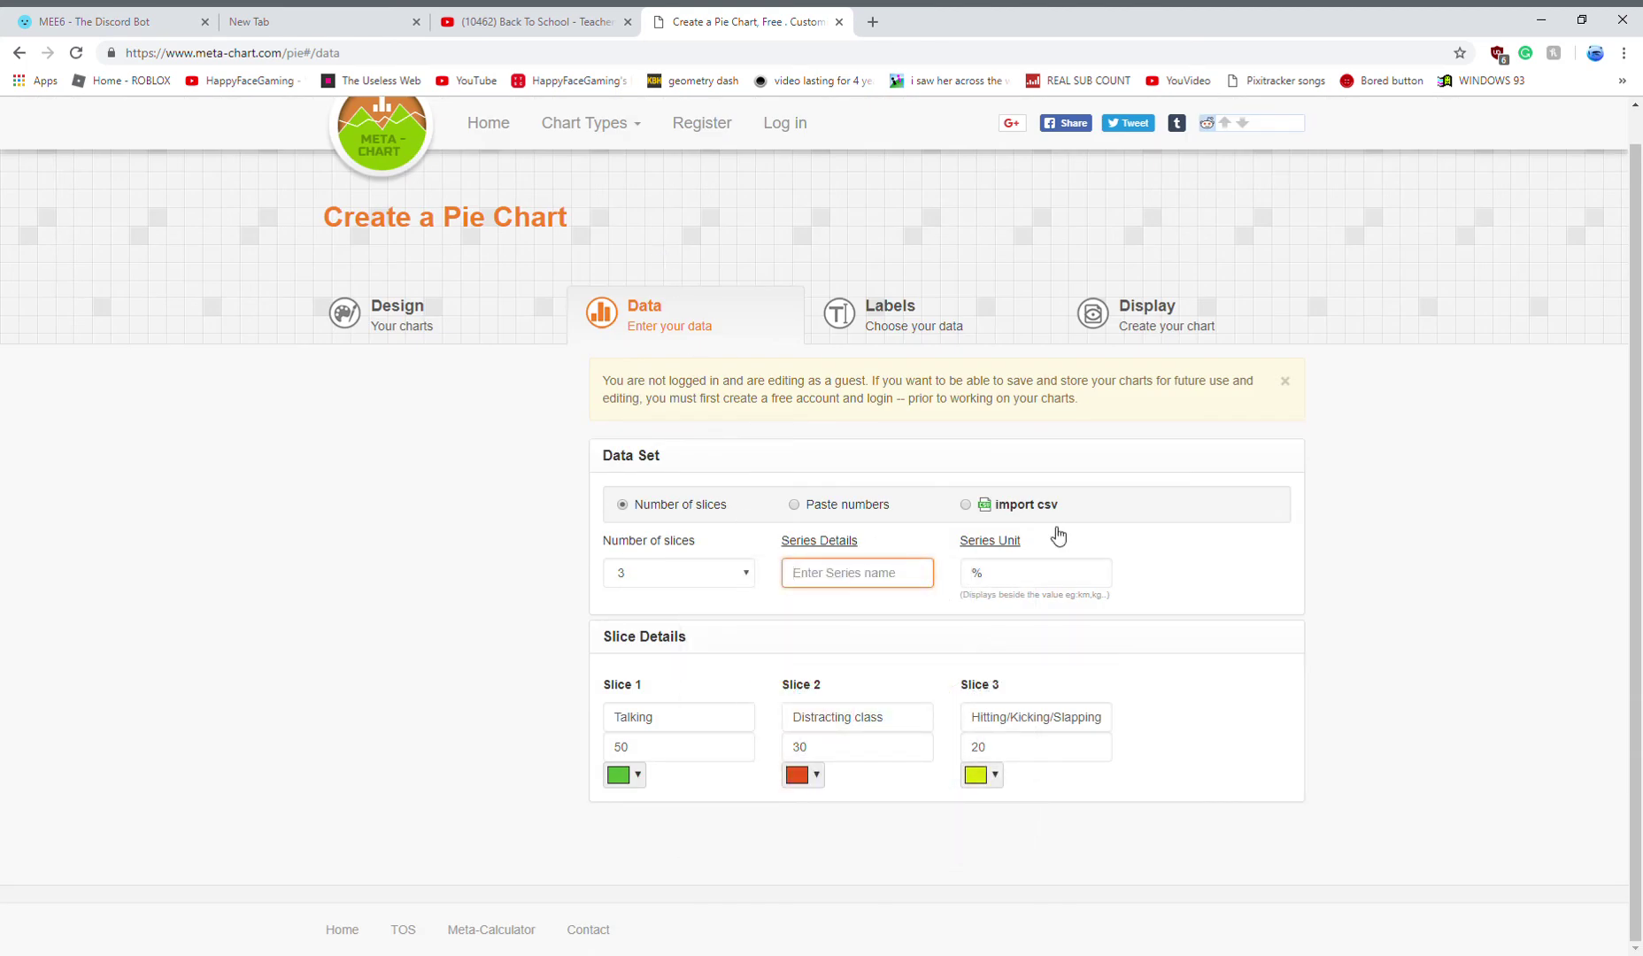
click(945, 324)
click(842, 549)
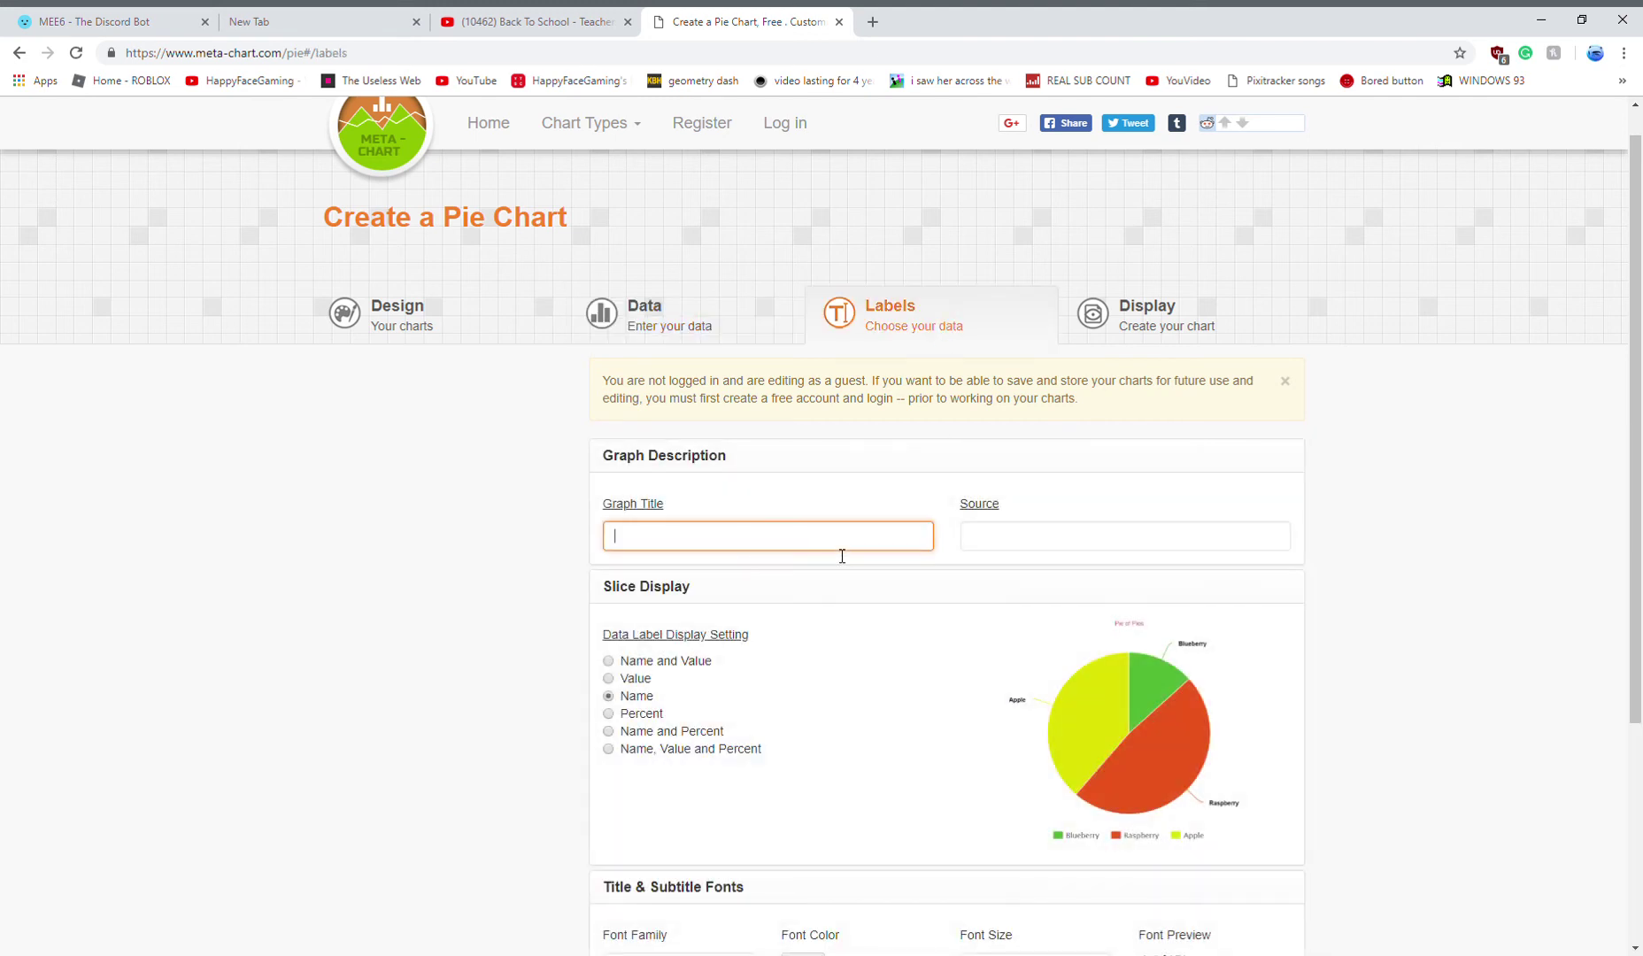
key(ctrl+v)
Enter "Myself cuz im smart XD" as the source in the graph description.
click(979, 531)
text(Mysle)
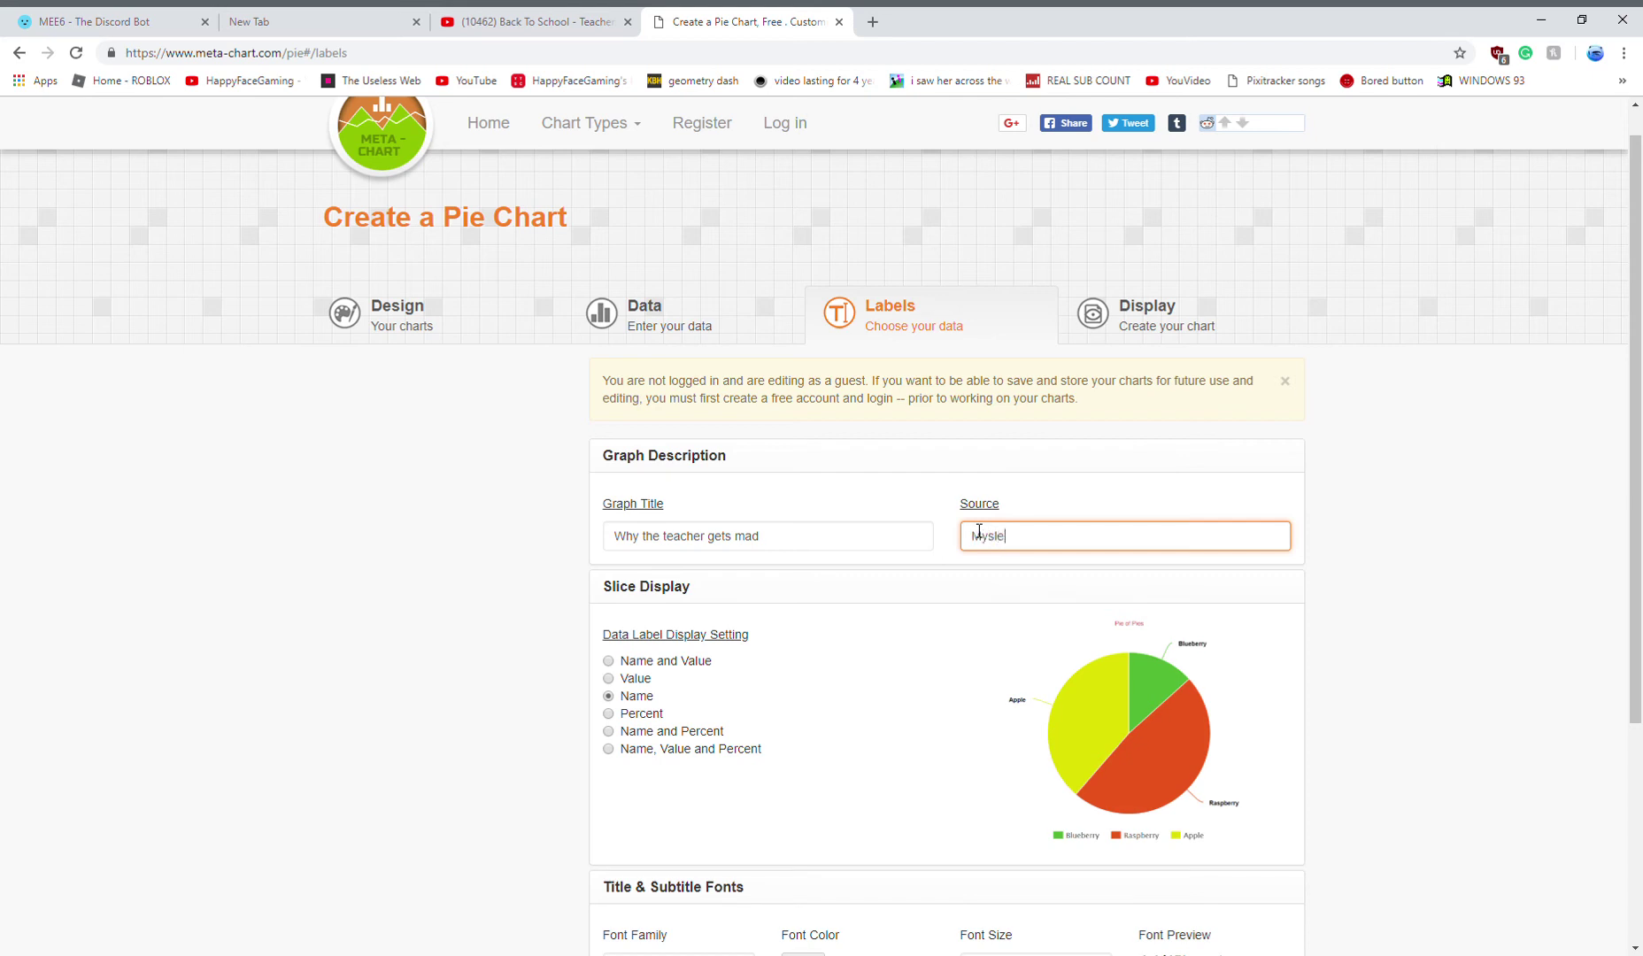
text(elf cuz im smart XD)
click(1457, 550)
scroll(1457, 551, down, 2)
scroll(1457, 550, down, 2)
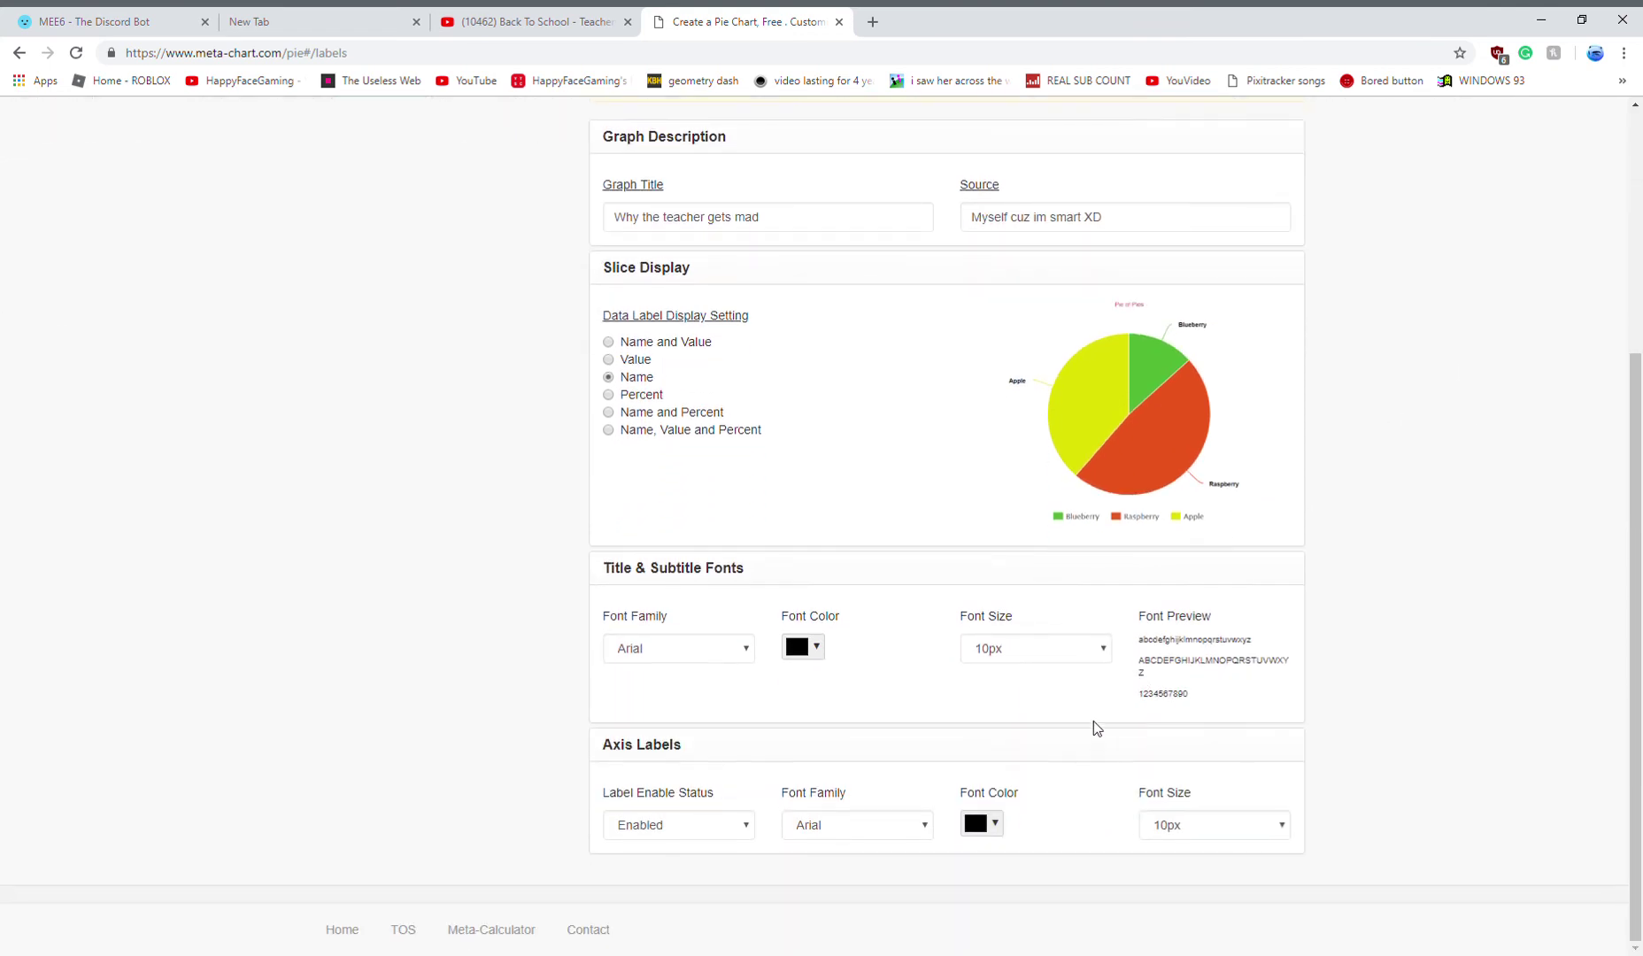
Clear the source text in the graph description.
scroll(1093, 727, up, 3)
triple_click(1143, 492)
key(BackSpace)
click(1550, 527)
Generate the pie chart from the entered data and label settings.
scroll(1172, 740, down, 3)
scroll(1170, 740, down, 1)
scroll(1156, 733, up, 5)
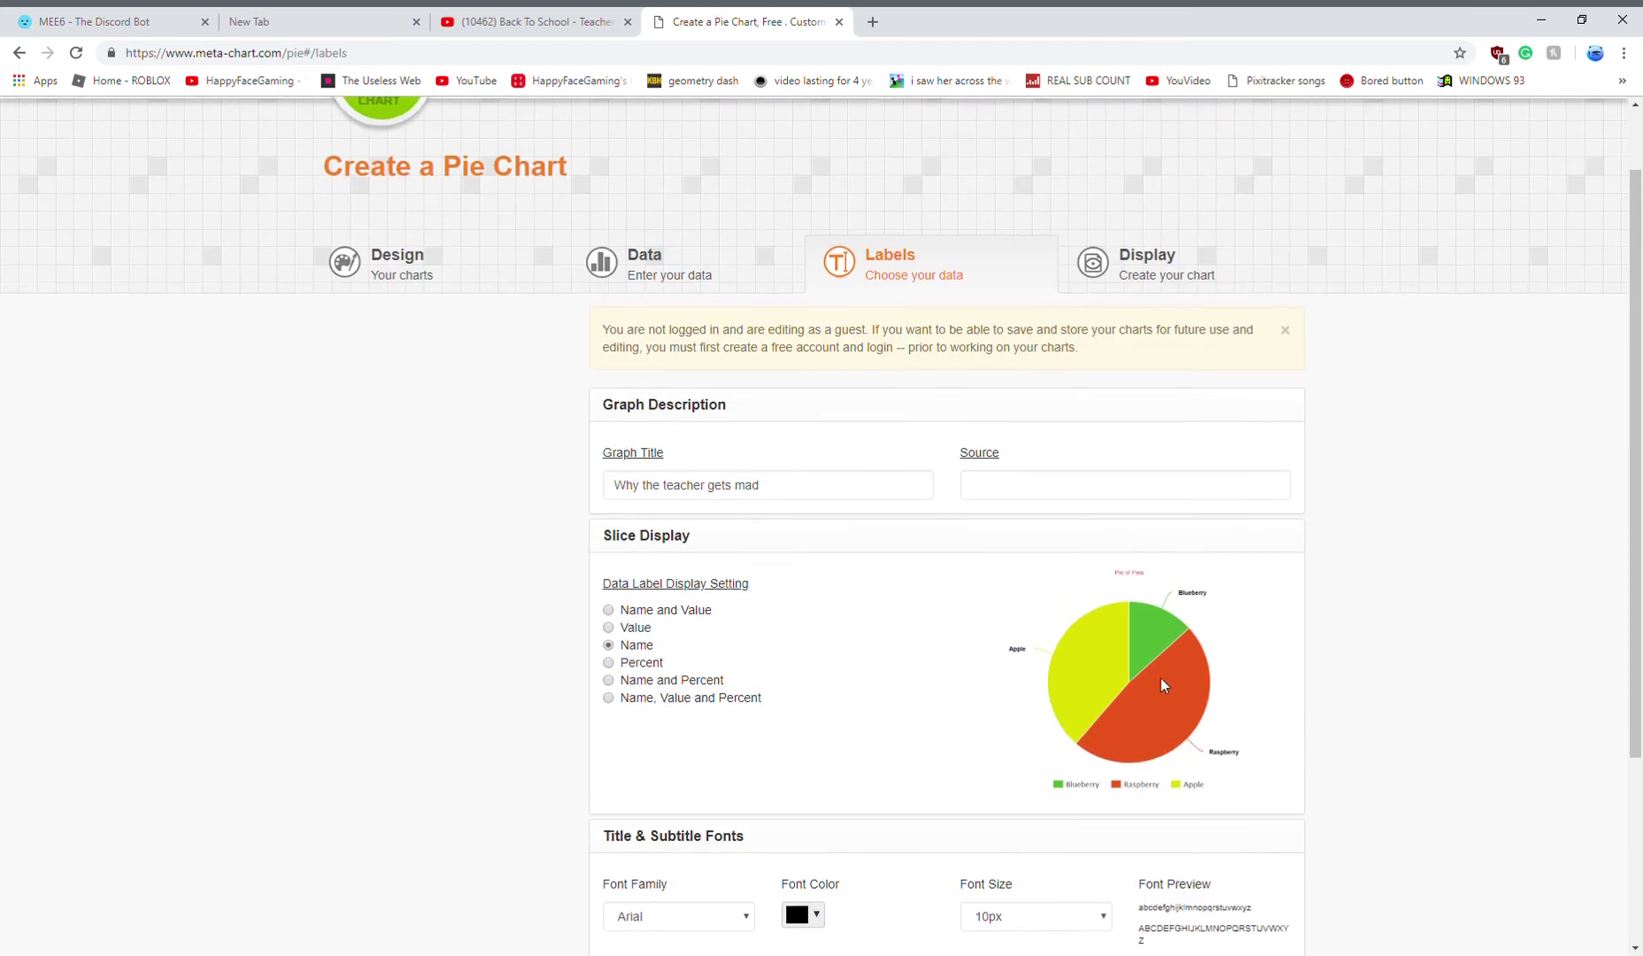
click(1161, 371)
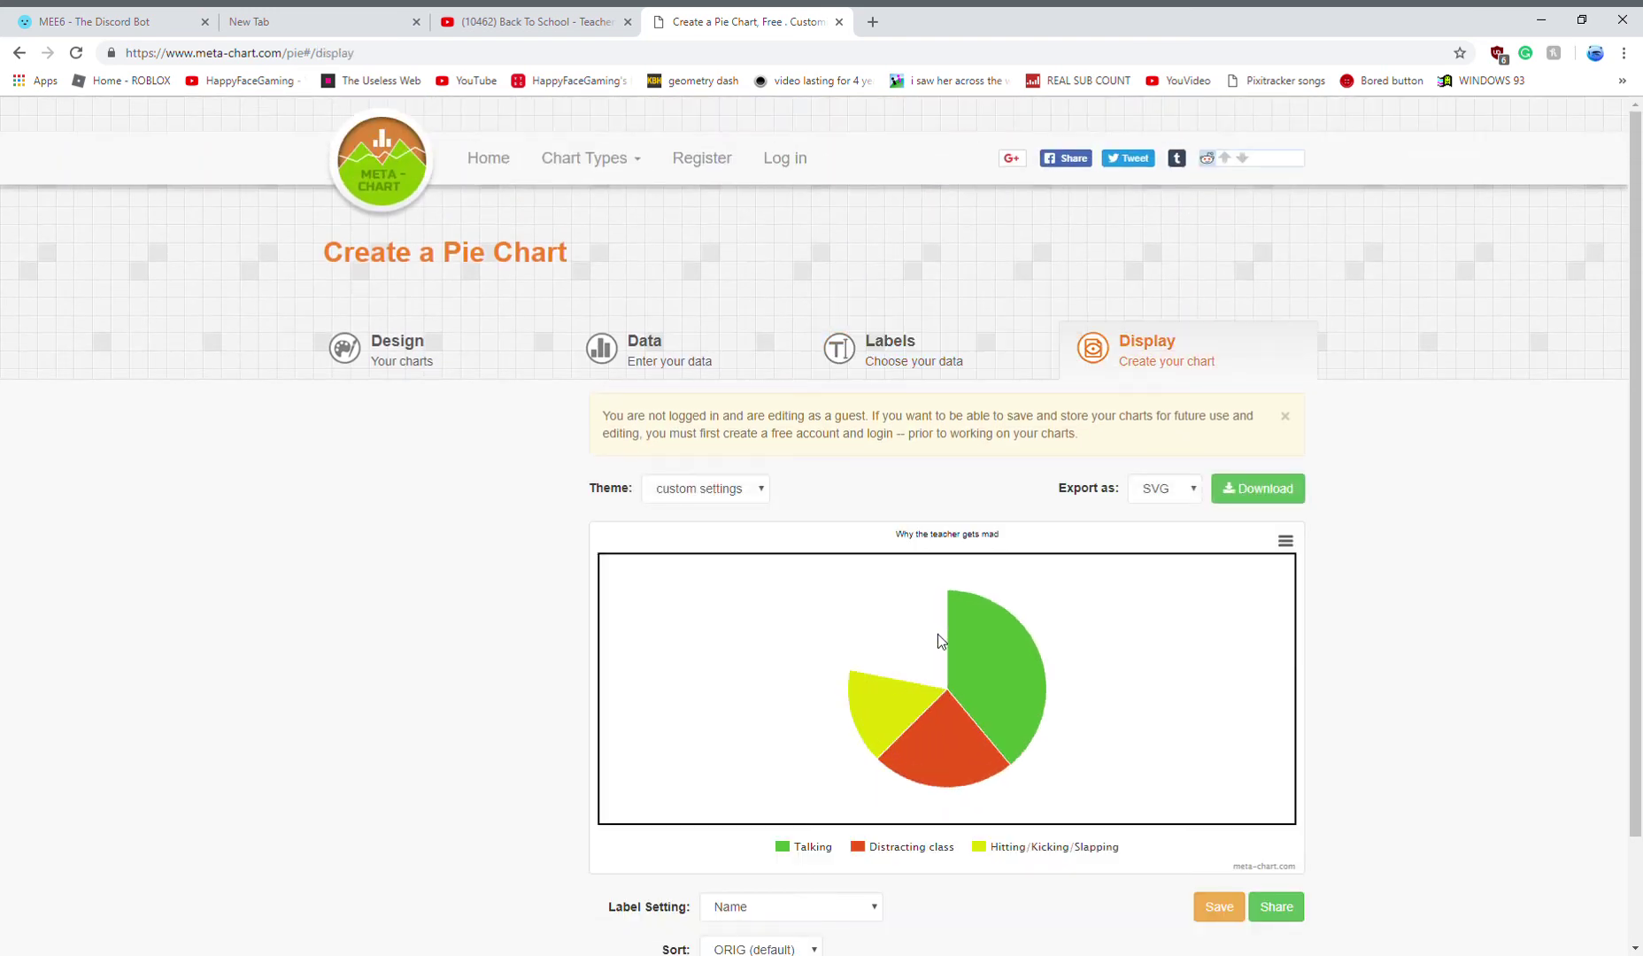
scroll(948, 634, down, 2)
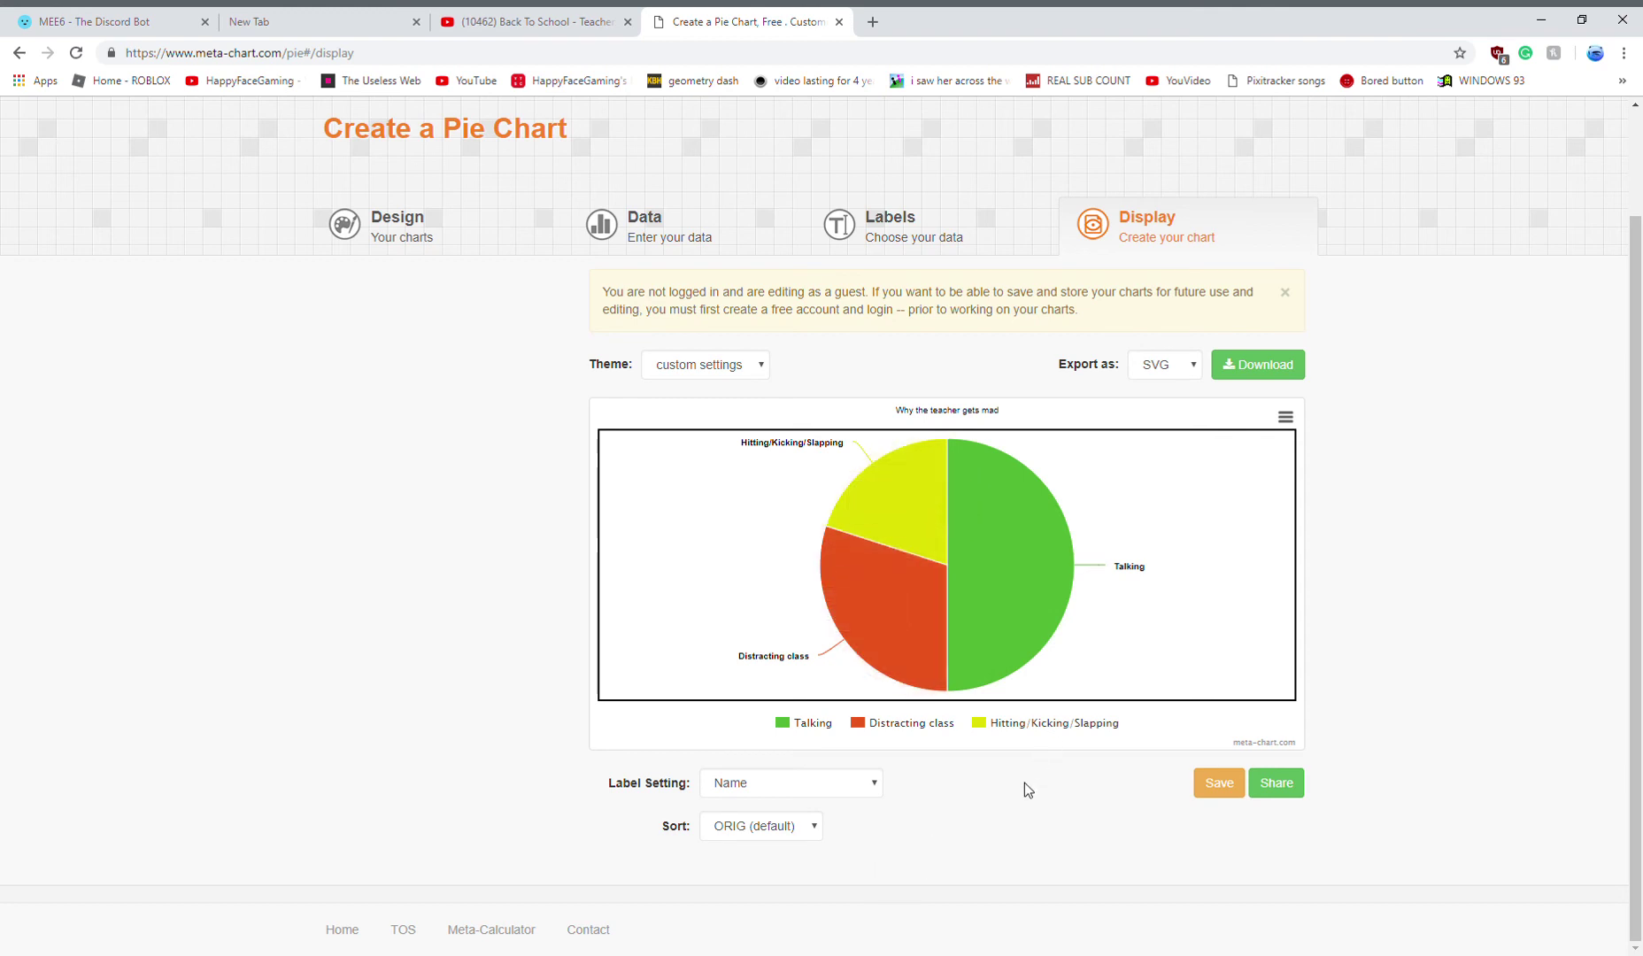
Try the ASC and DSC sort orders for the slices and return the sorting to ORIG (default).
click(797, 828)
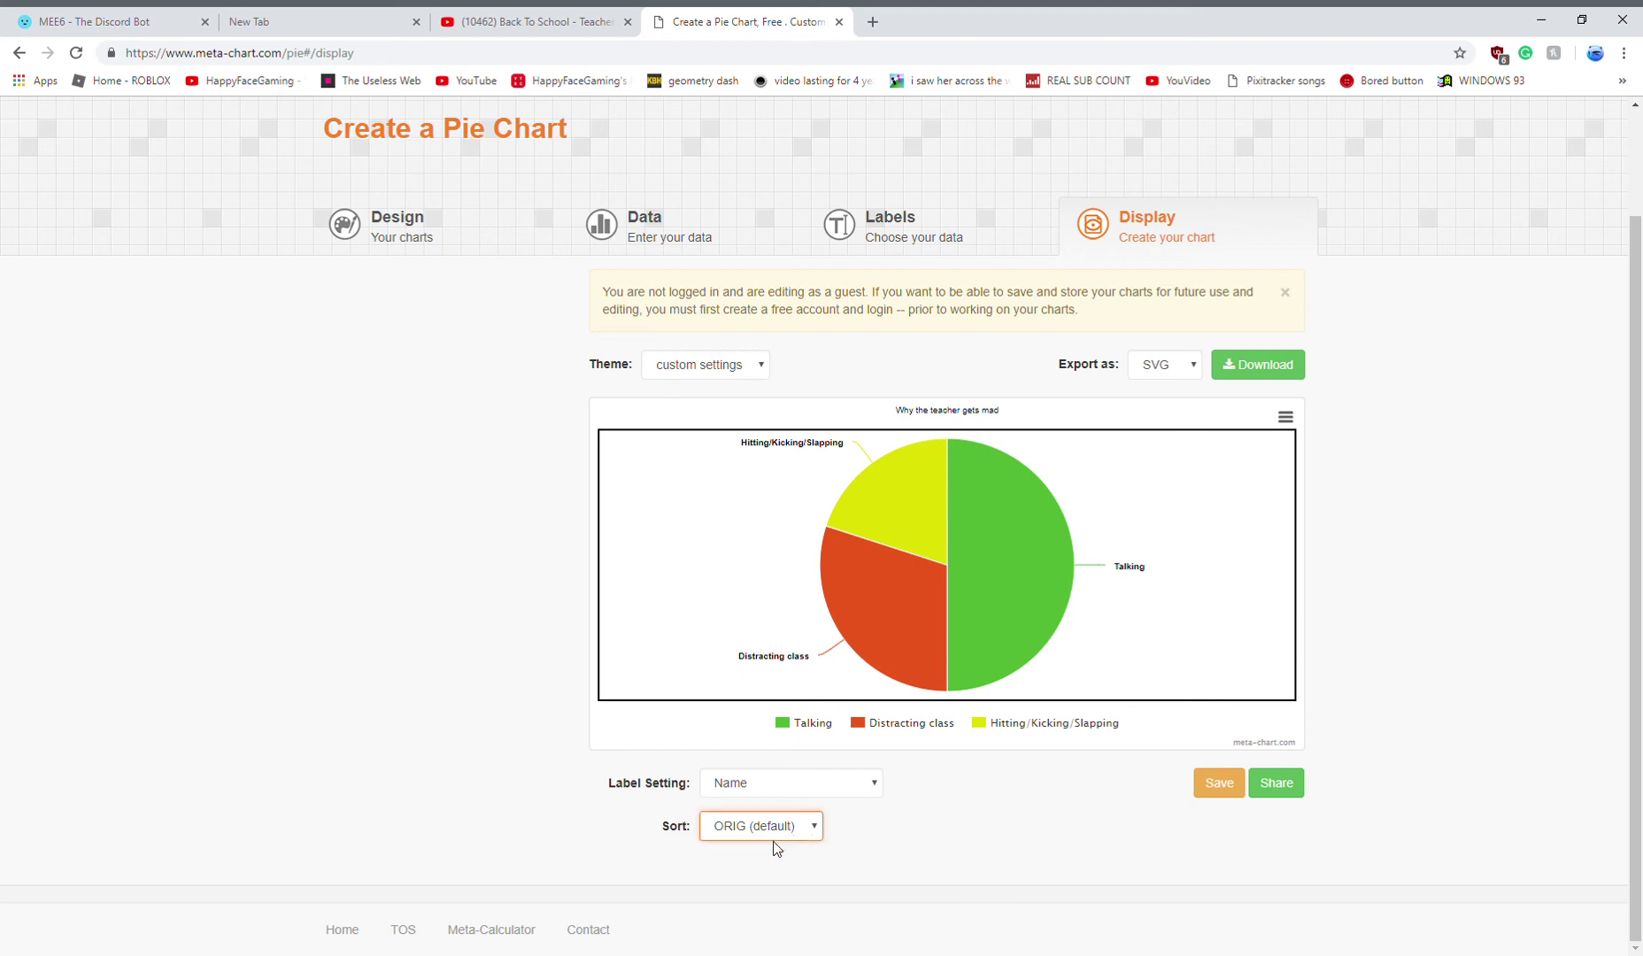
click(777, 852)
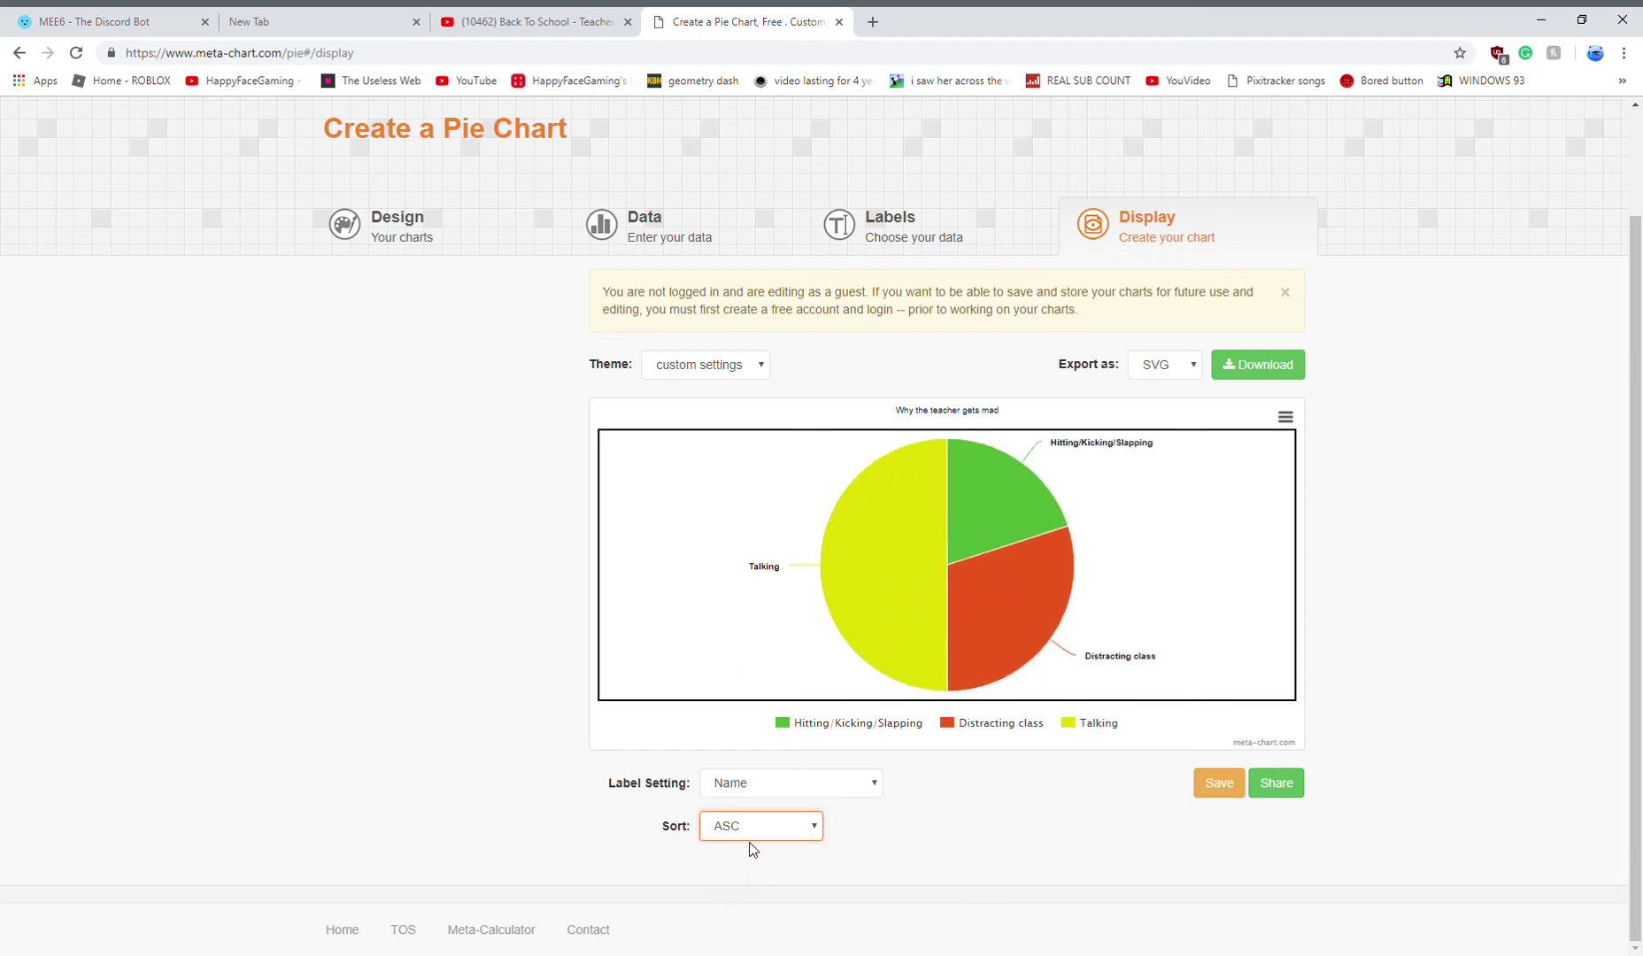
key(Down)
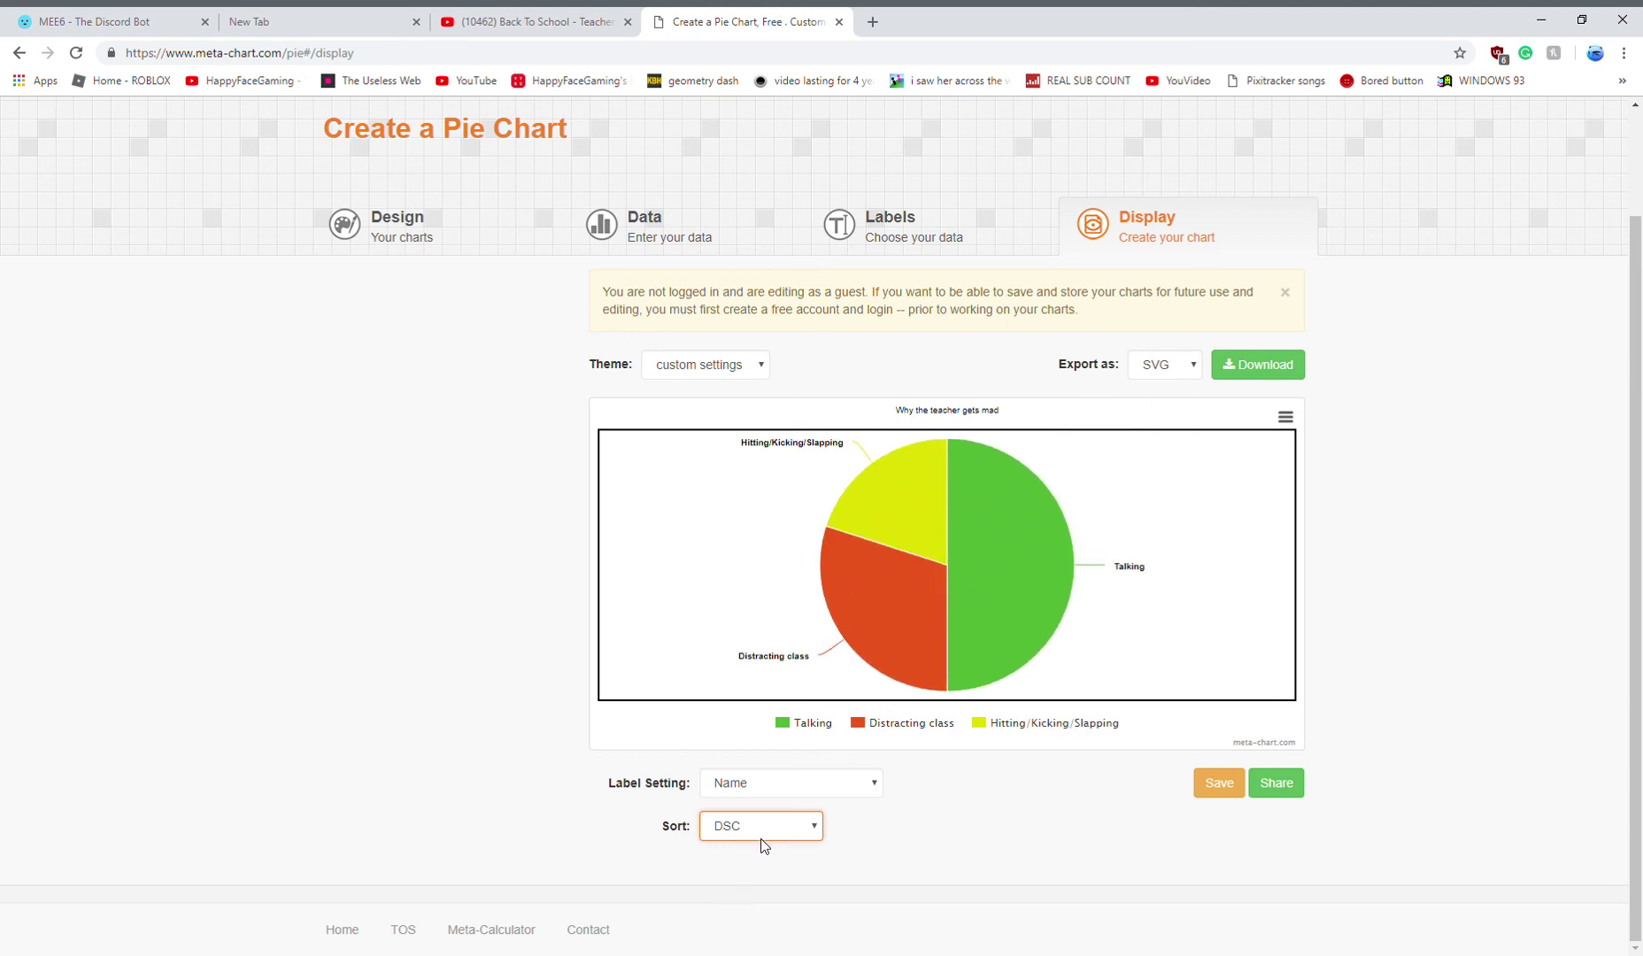
key(Down)
Set the pie chart's theme to gray.
click(715, 370)
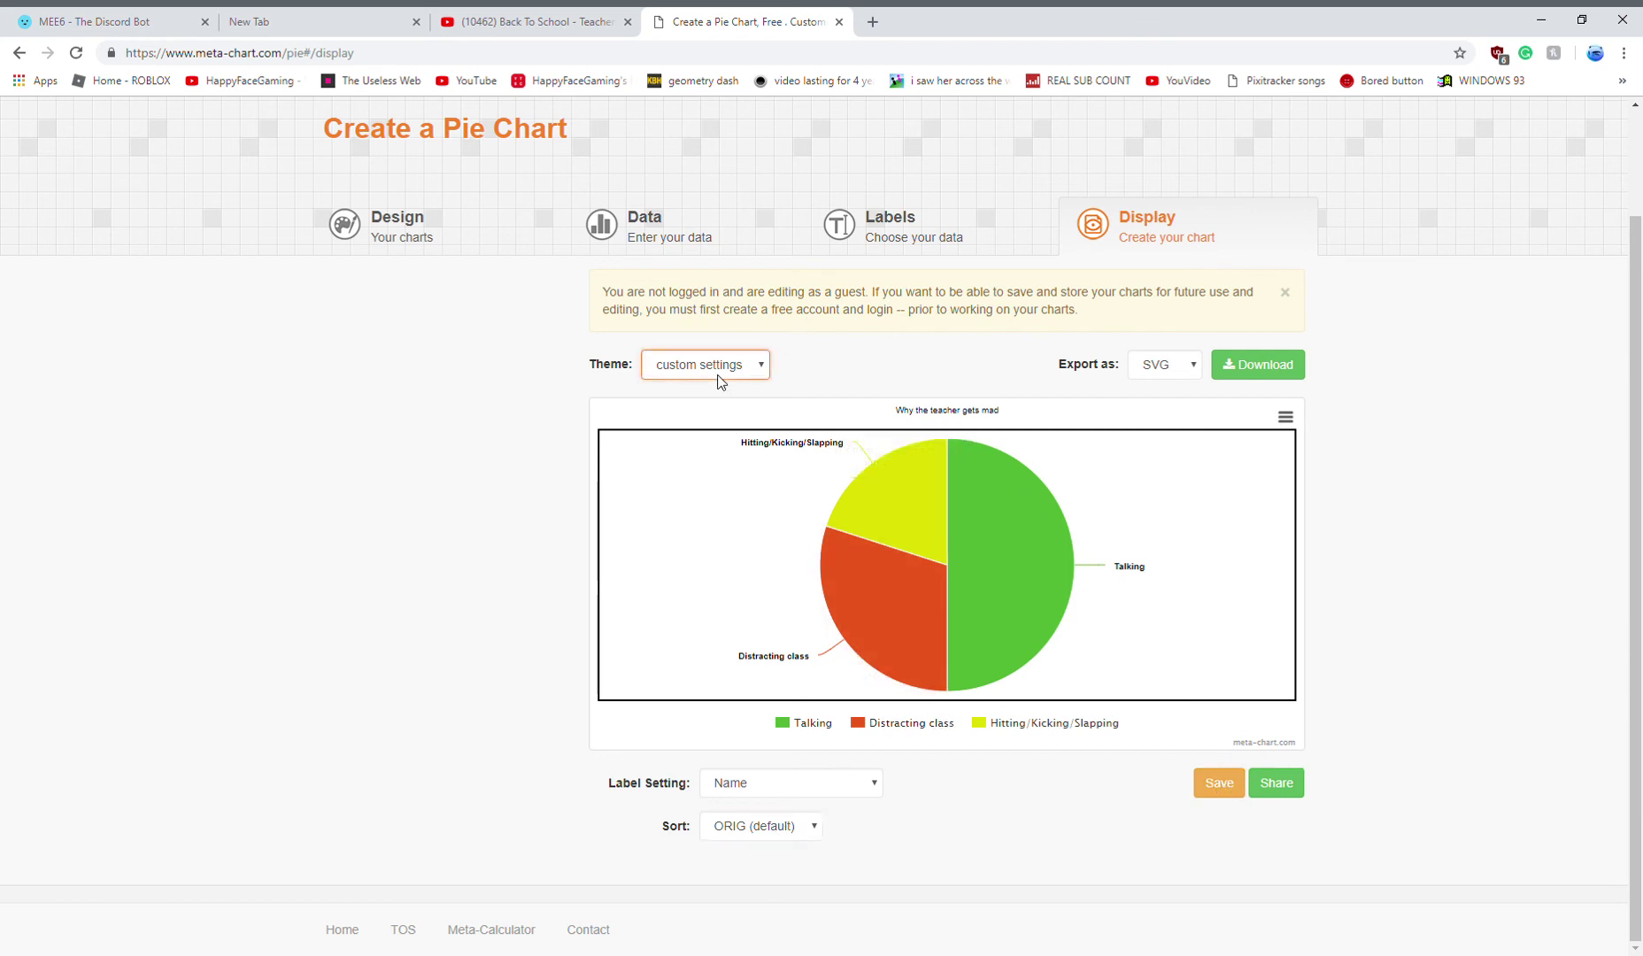
key(Down)
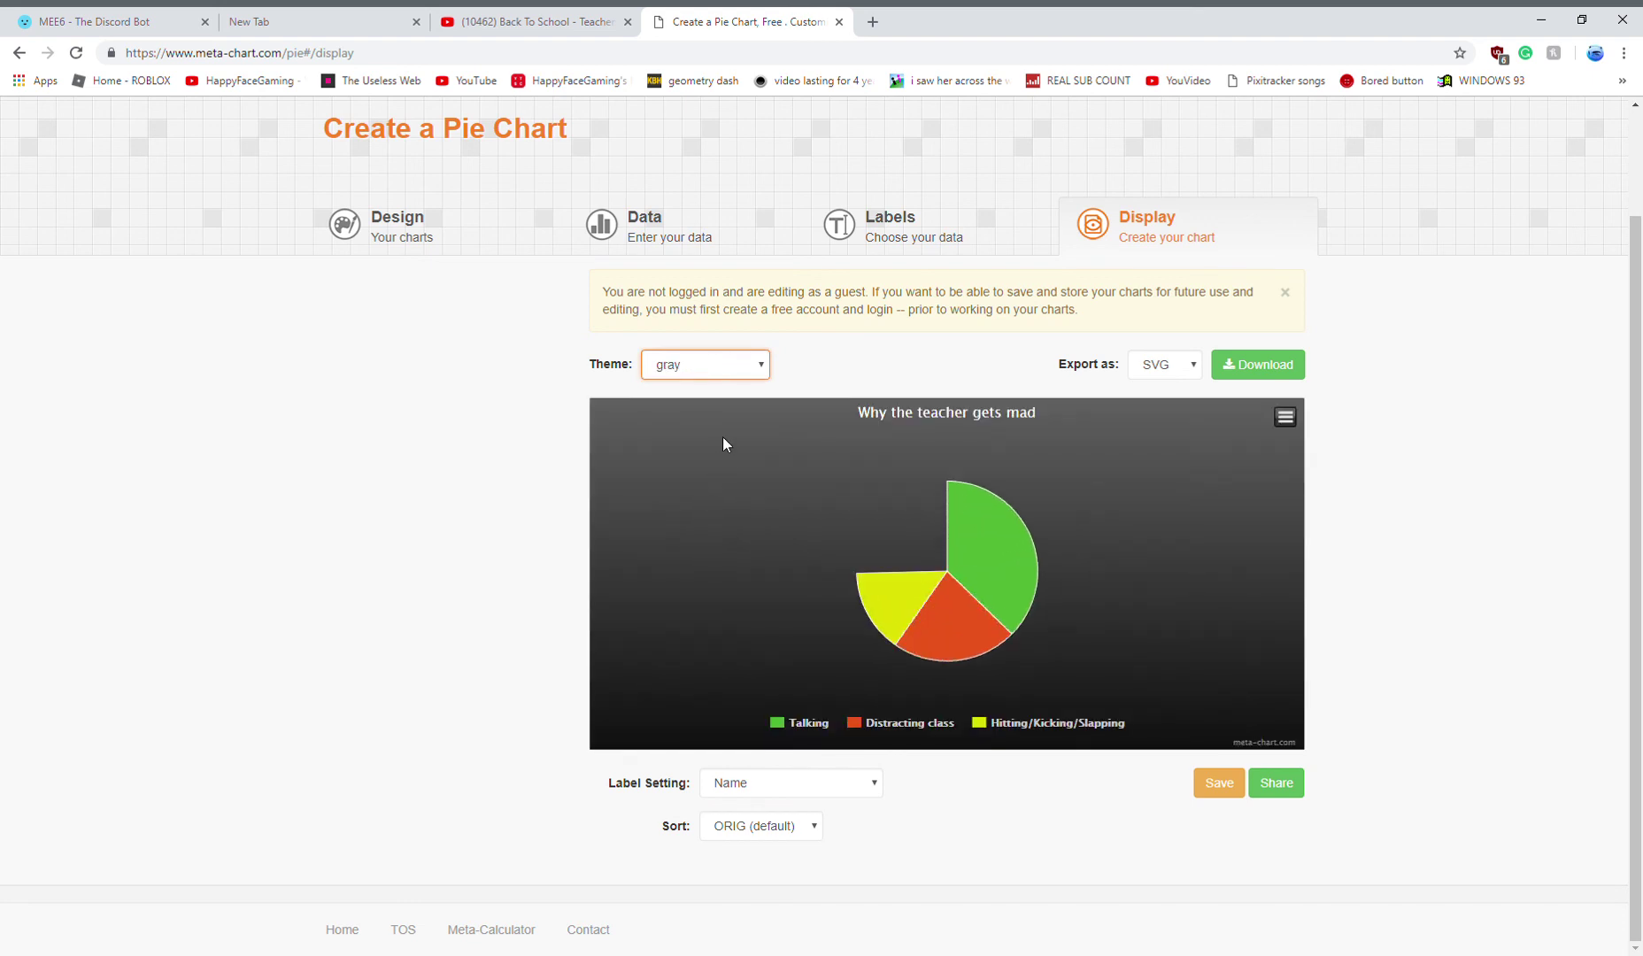
Try the dark-unica, dark-green and dark-blue themes on the pie chart.
key(Down)
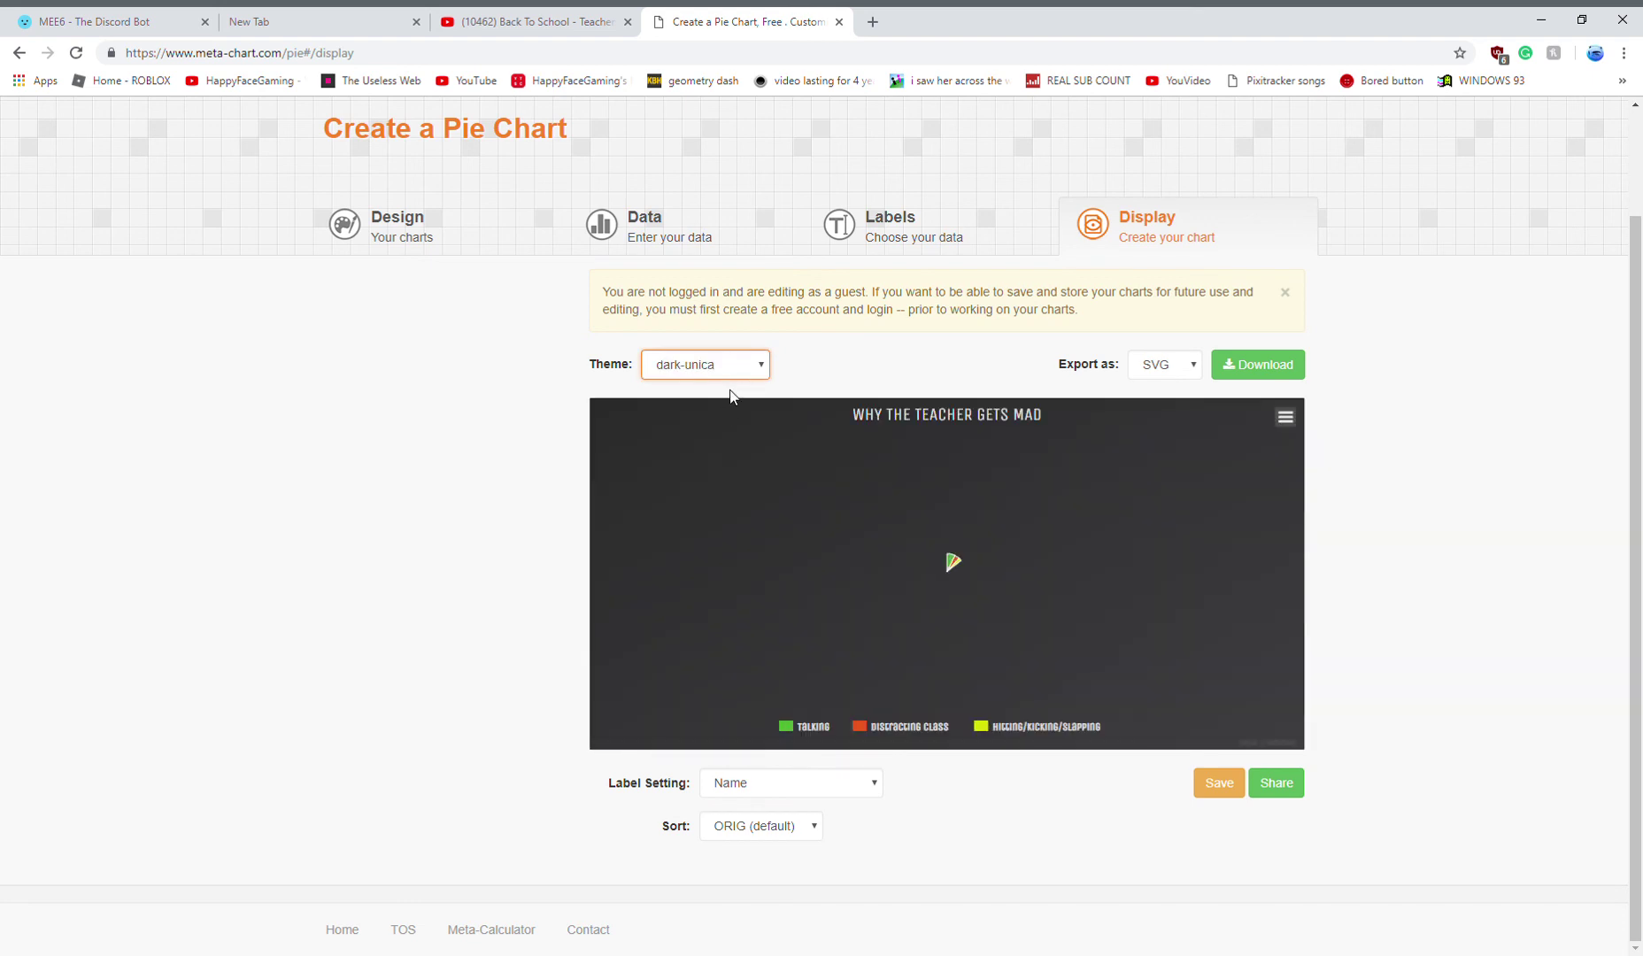
key(Down)
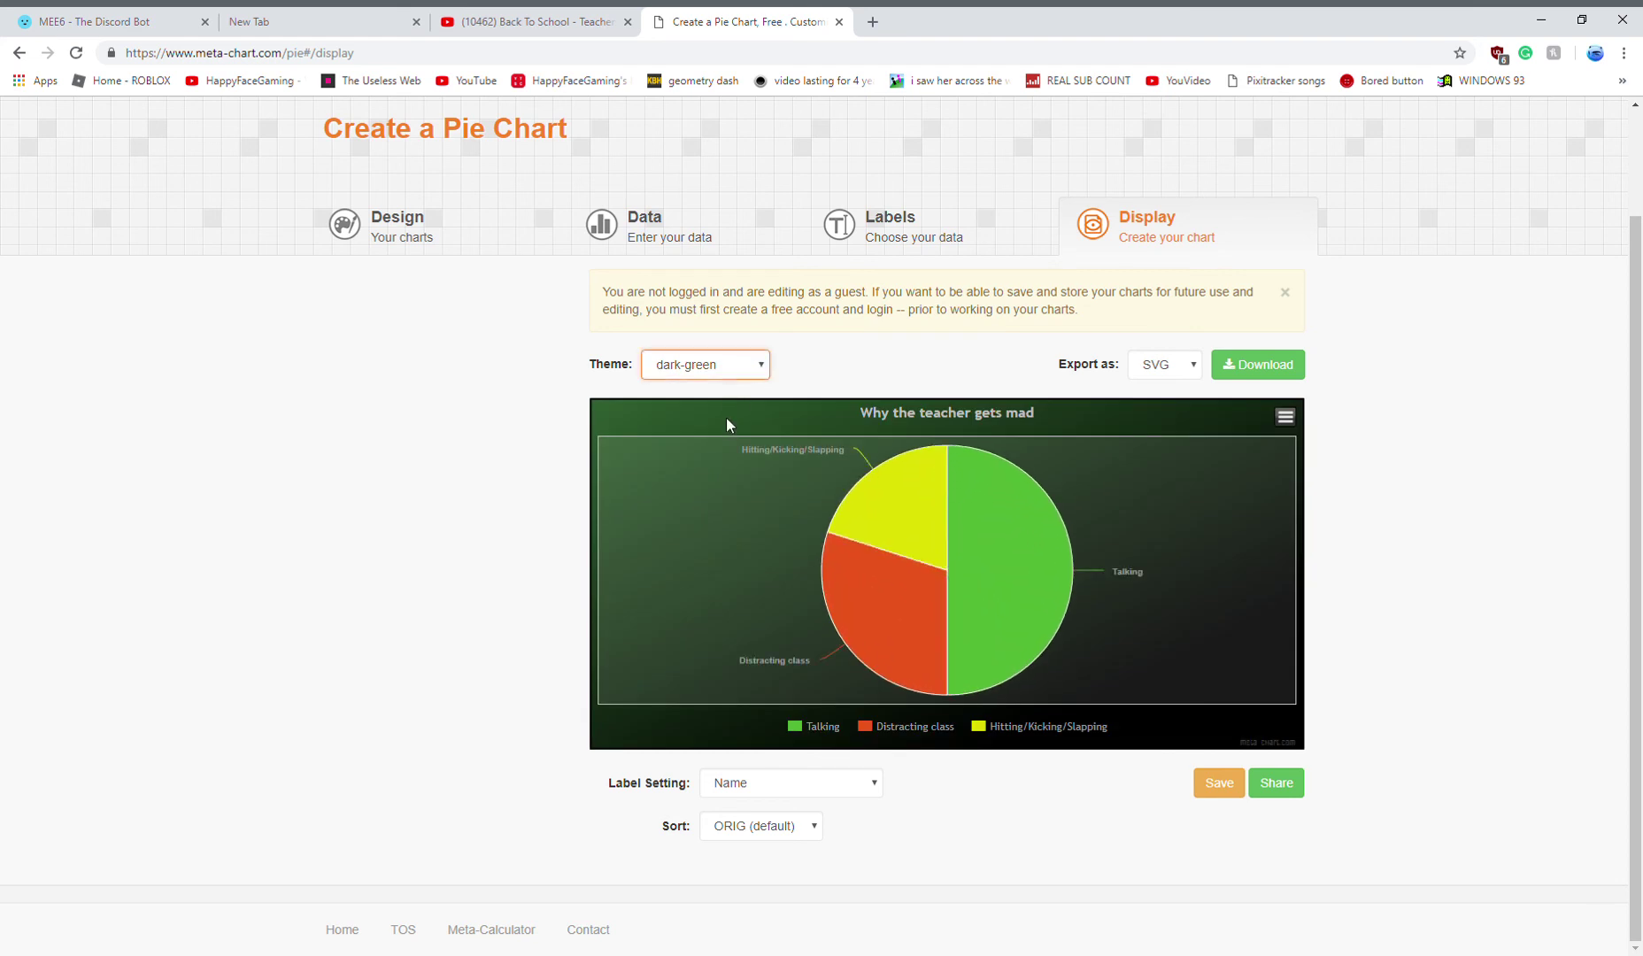
key(Down)
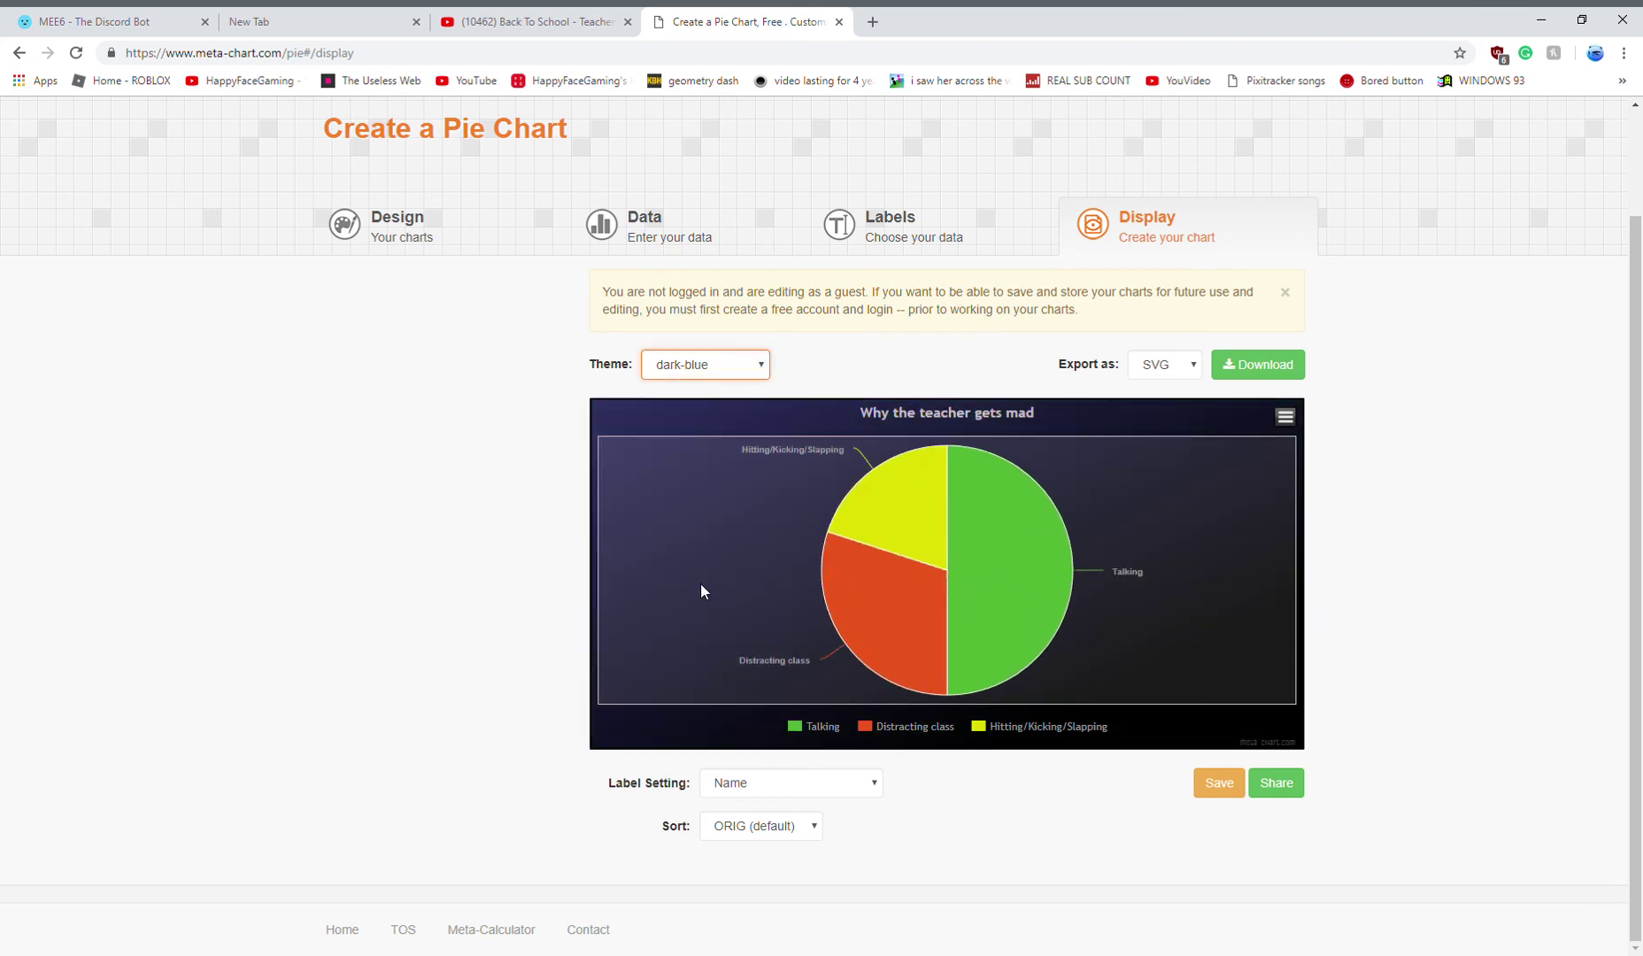
Compare the grid, gray, dark-unica and custom settings themes on the pie chart and settle on the grid-light theme.
click(735, 410)
click(721, 364)
key(Down)
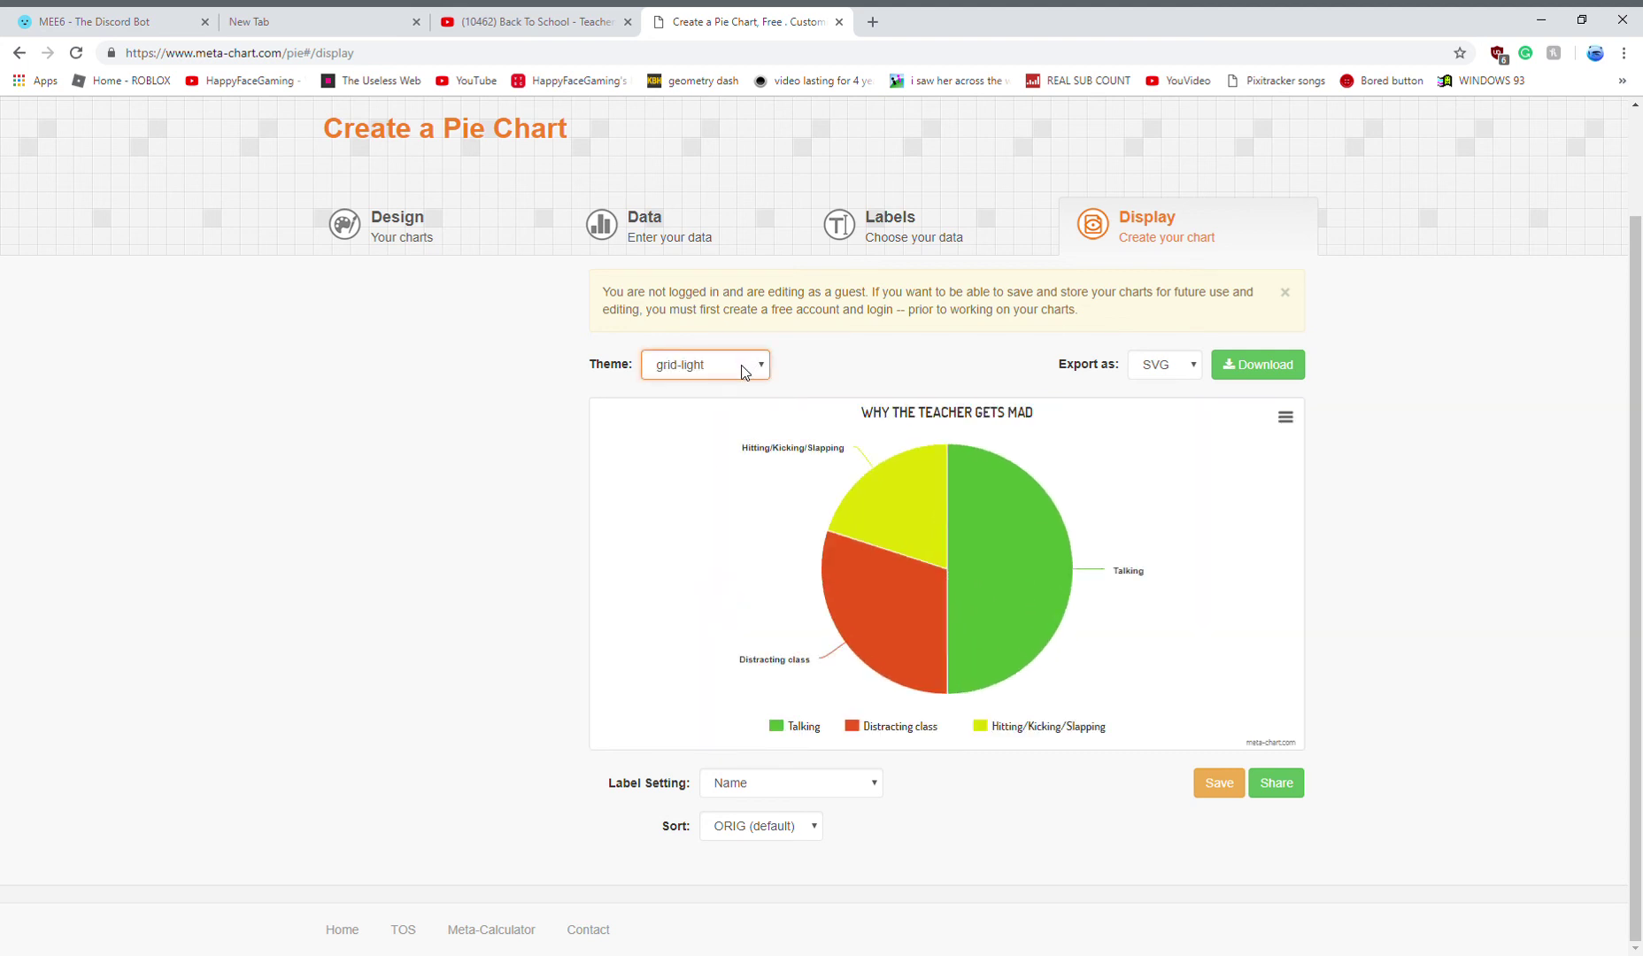
key(Up)
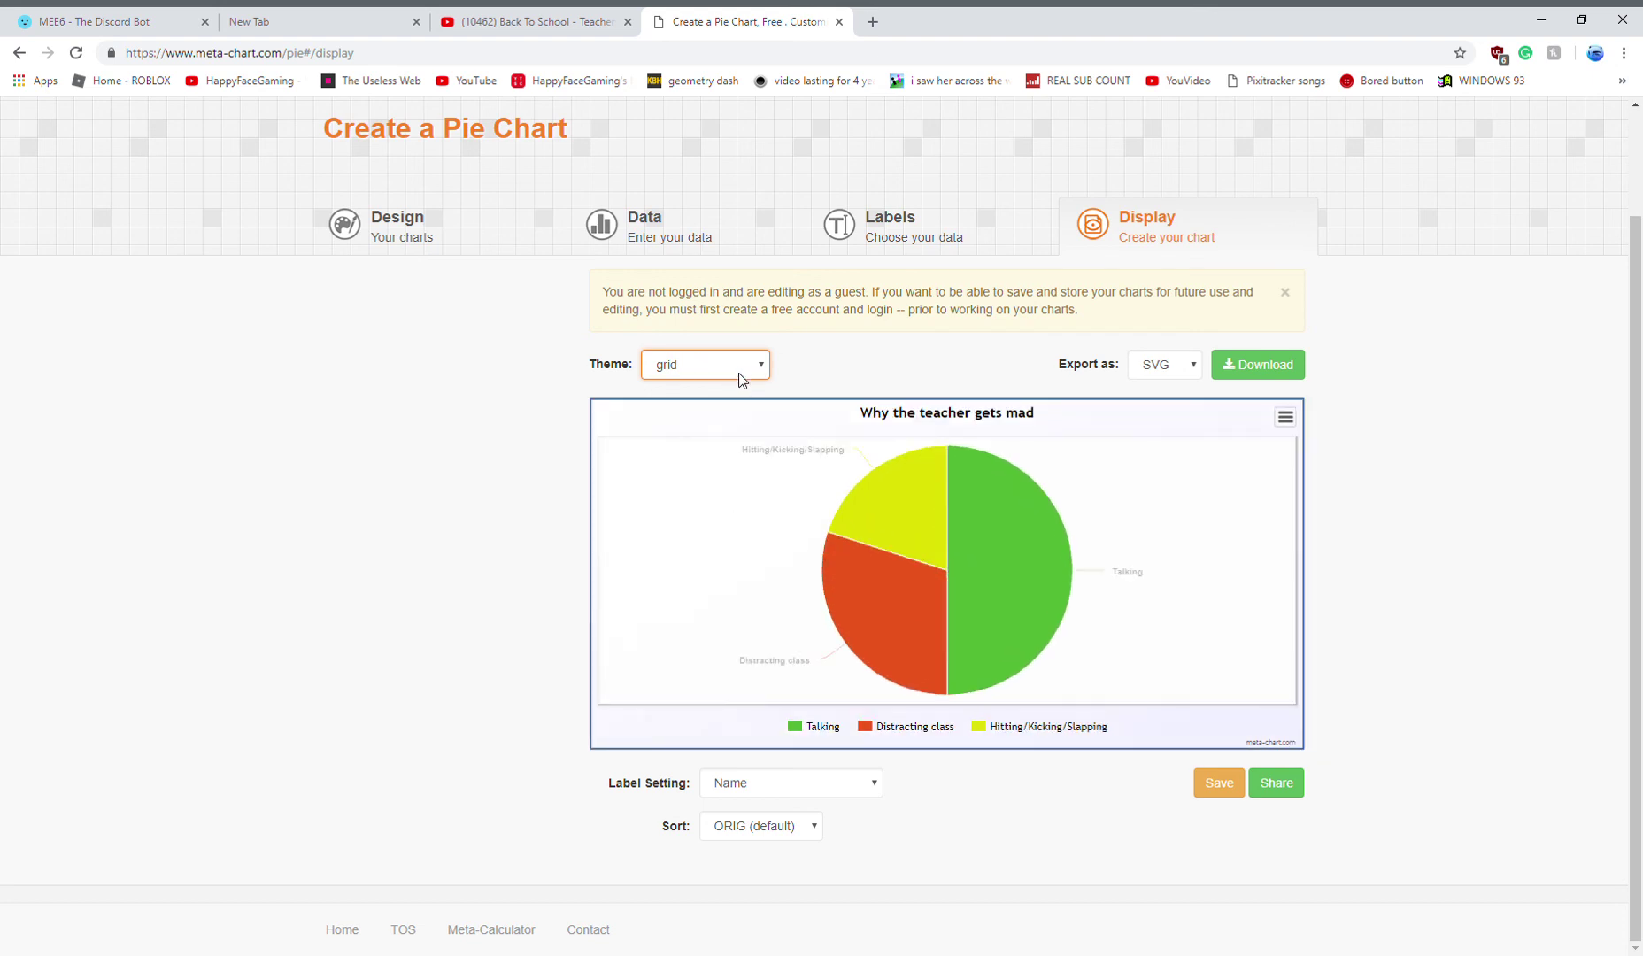
key(Up)
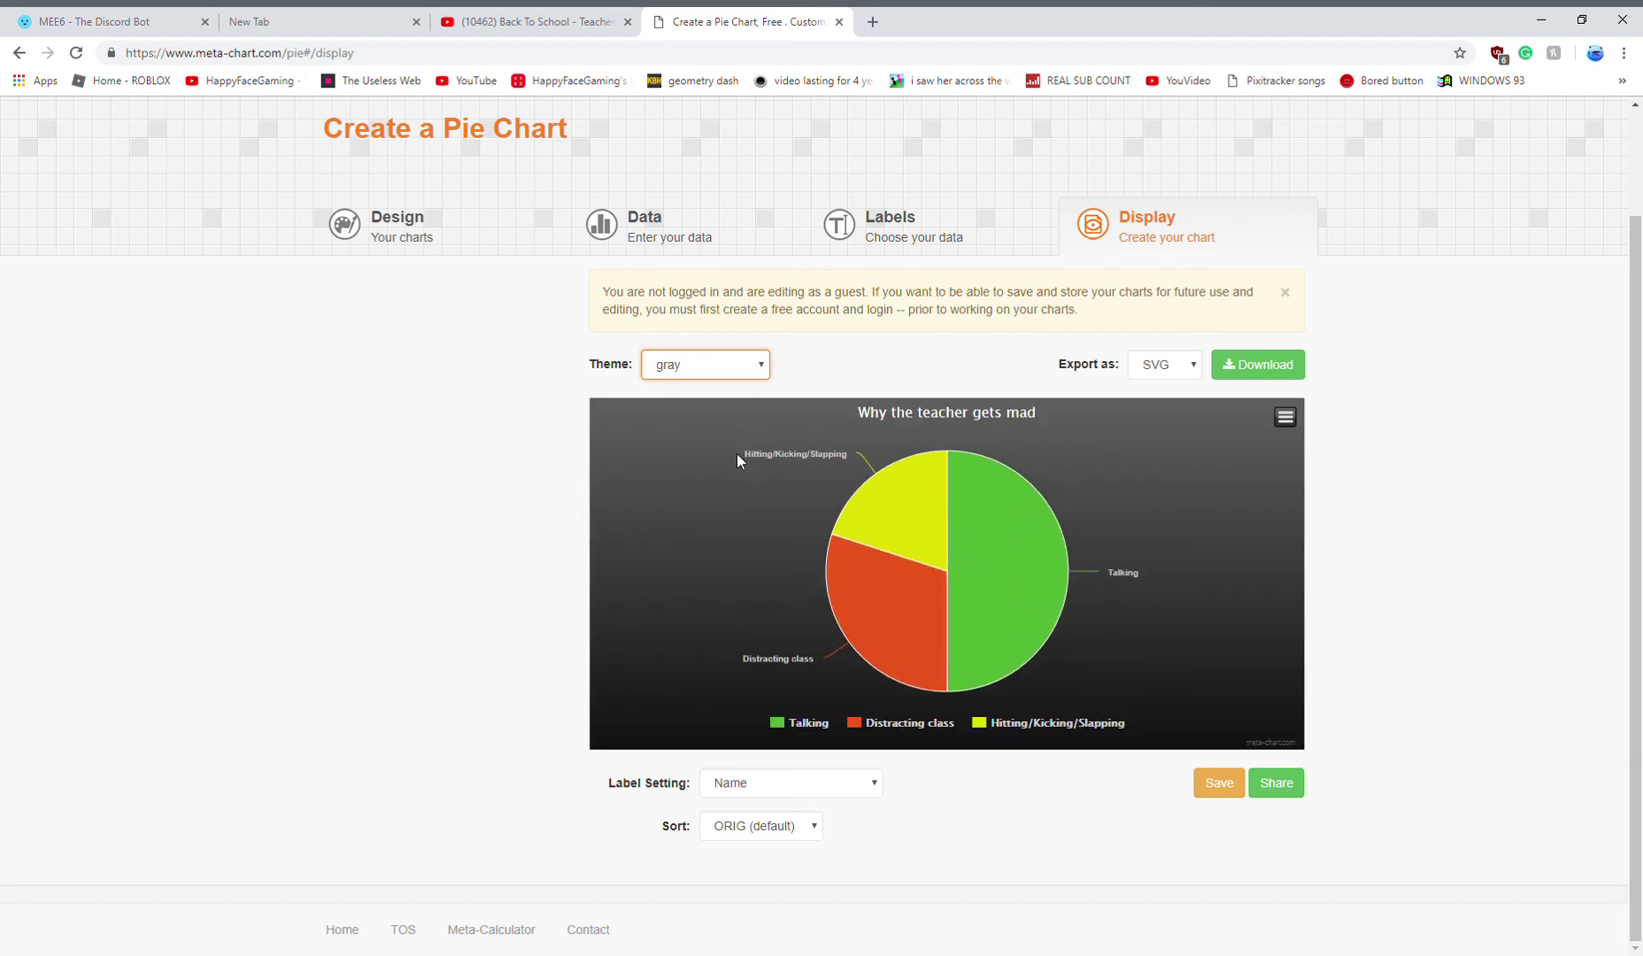
key(Up)
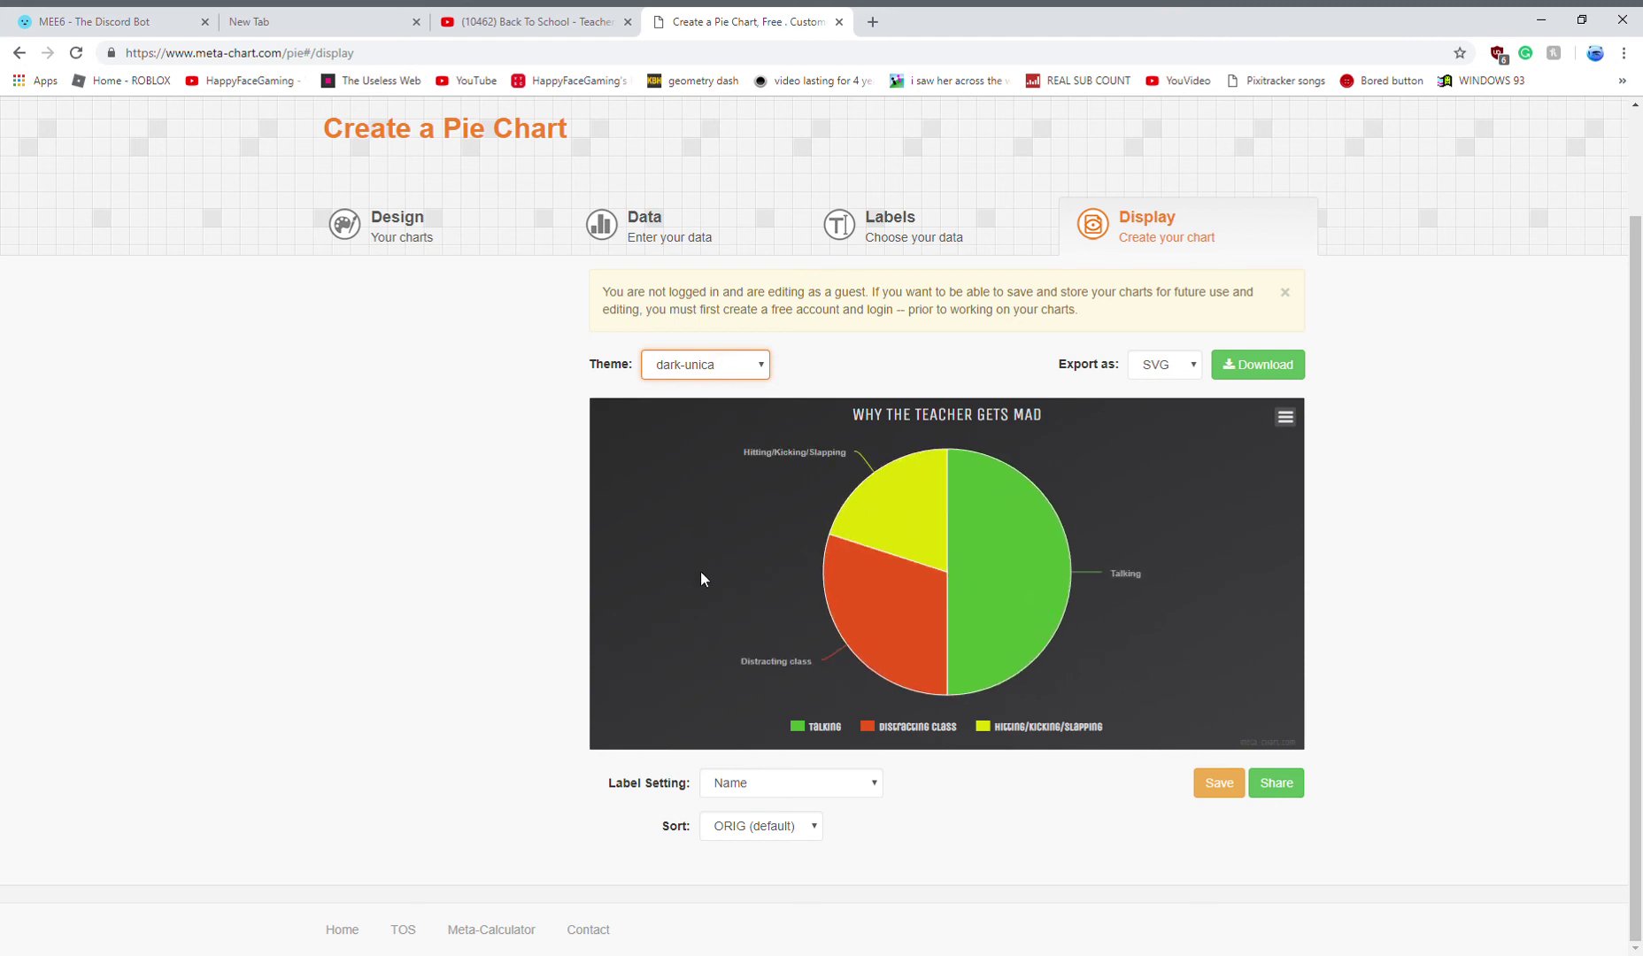
key(Up)
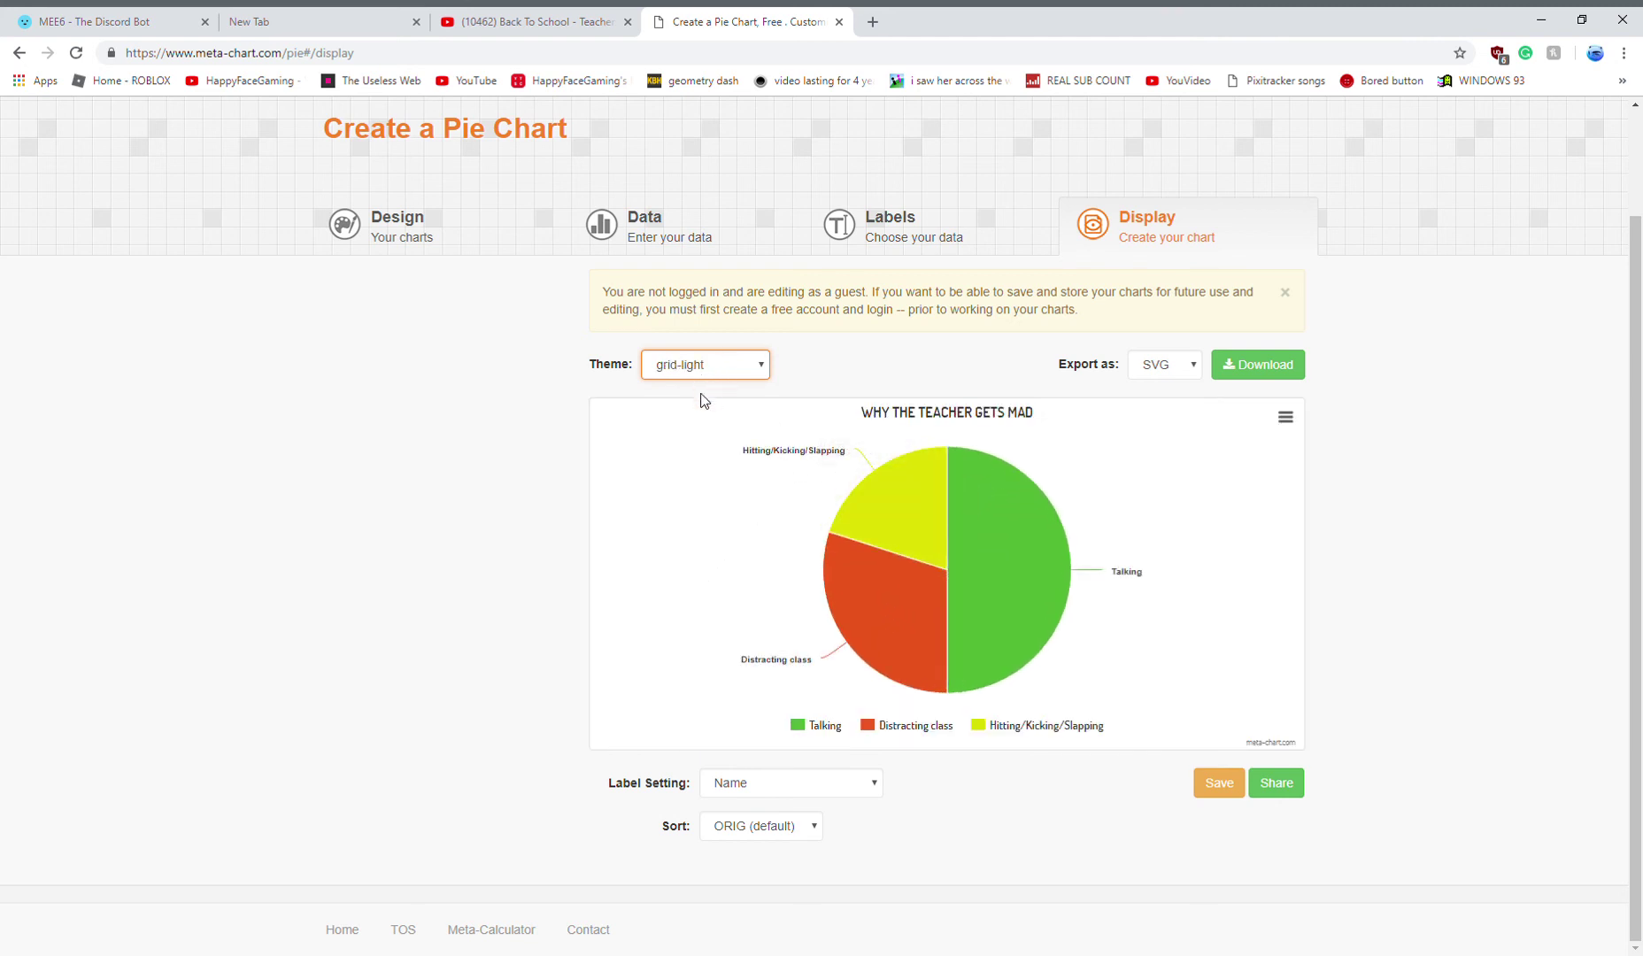
key(Up)
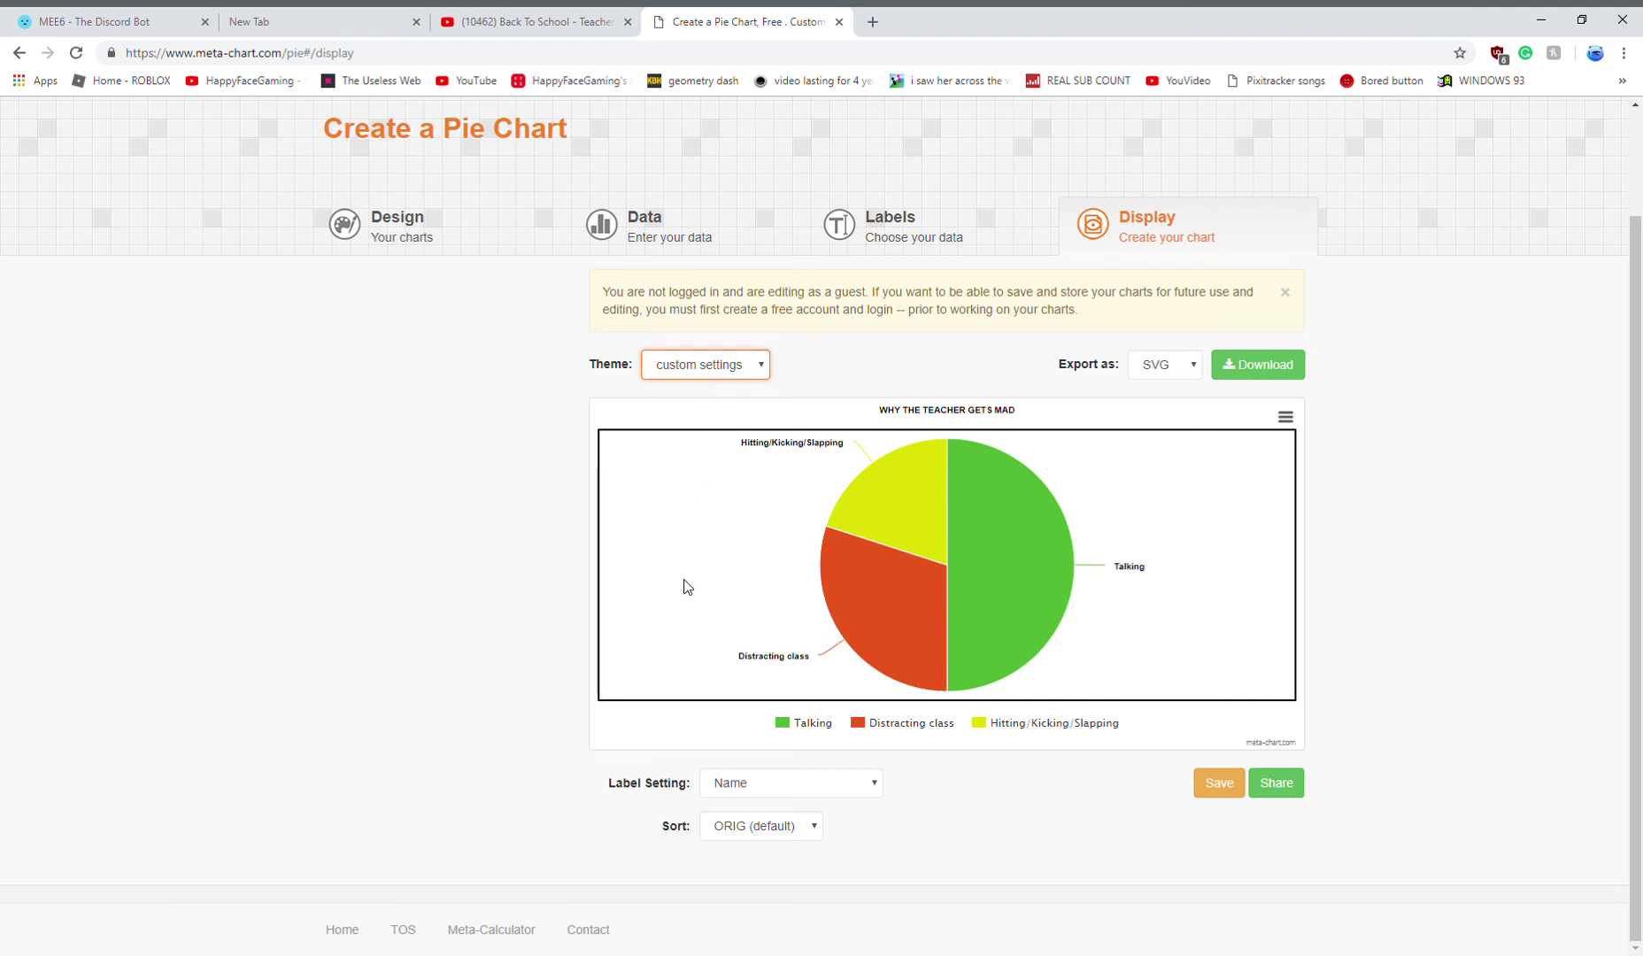
key(Down)
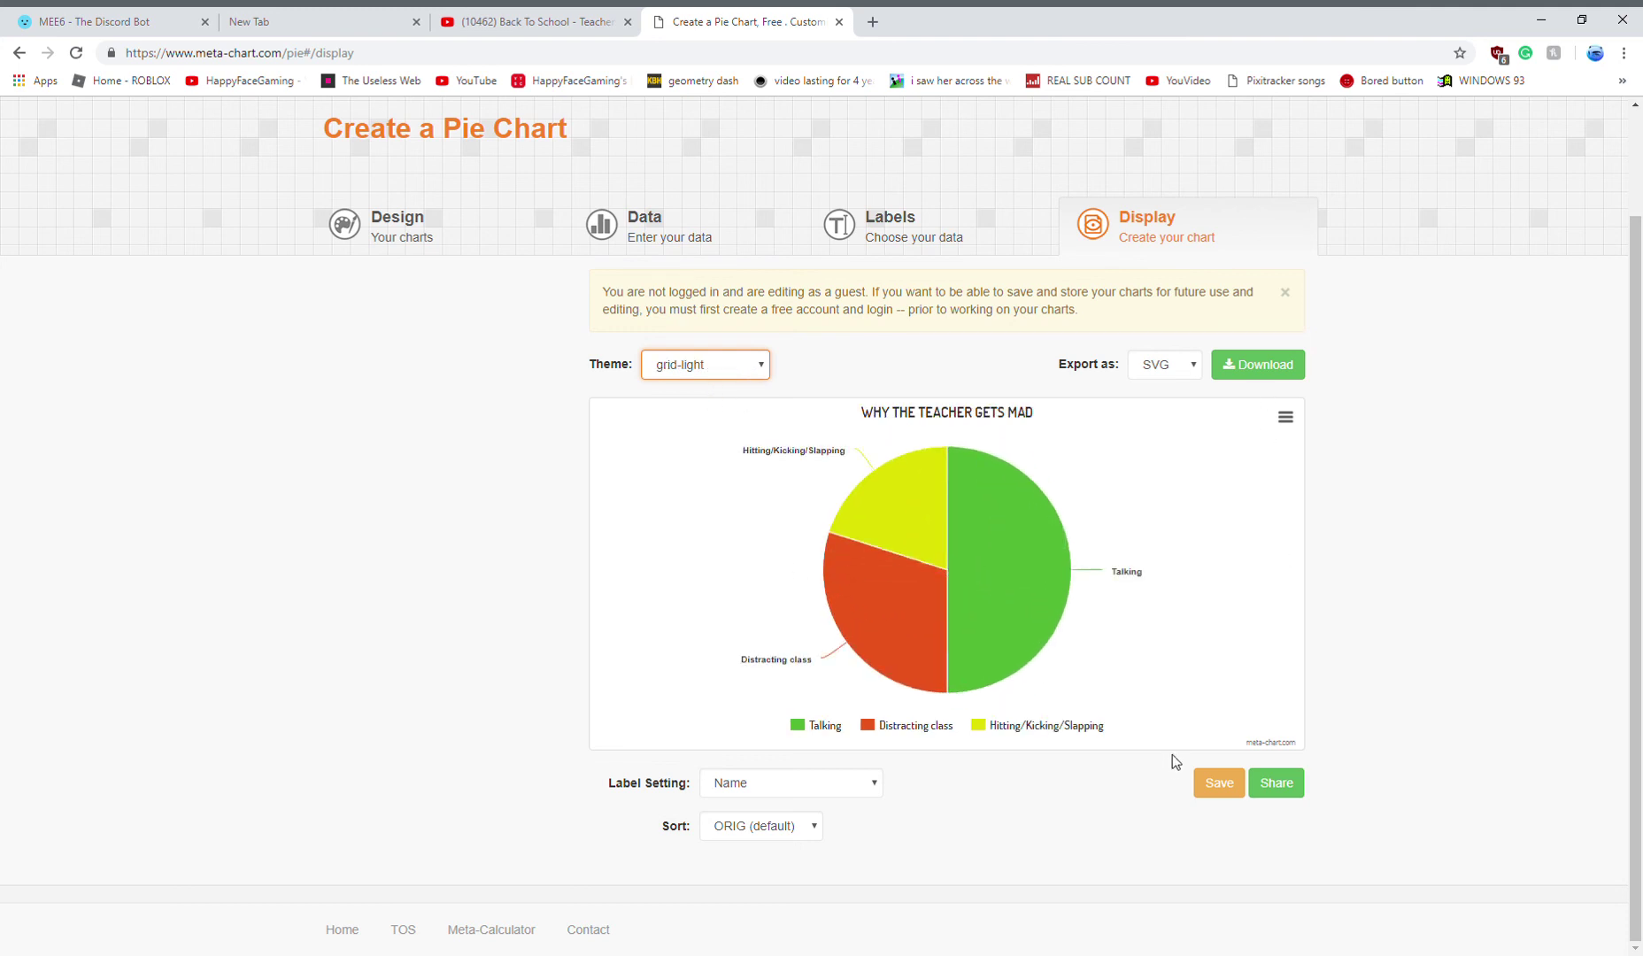
Set the export format to PNG and download the pie chart.
click(1176, 367)
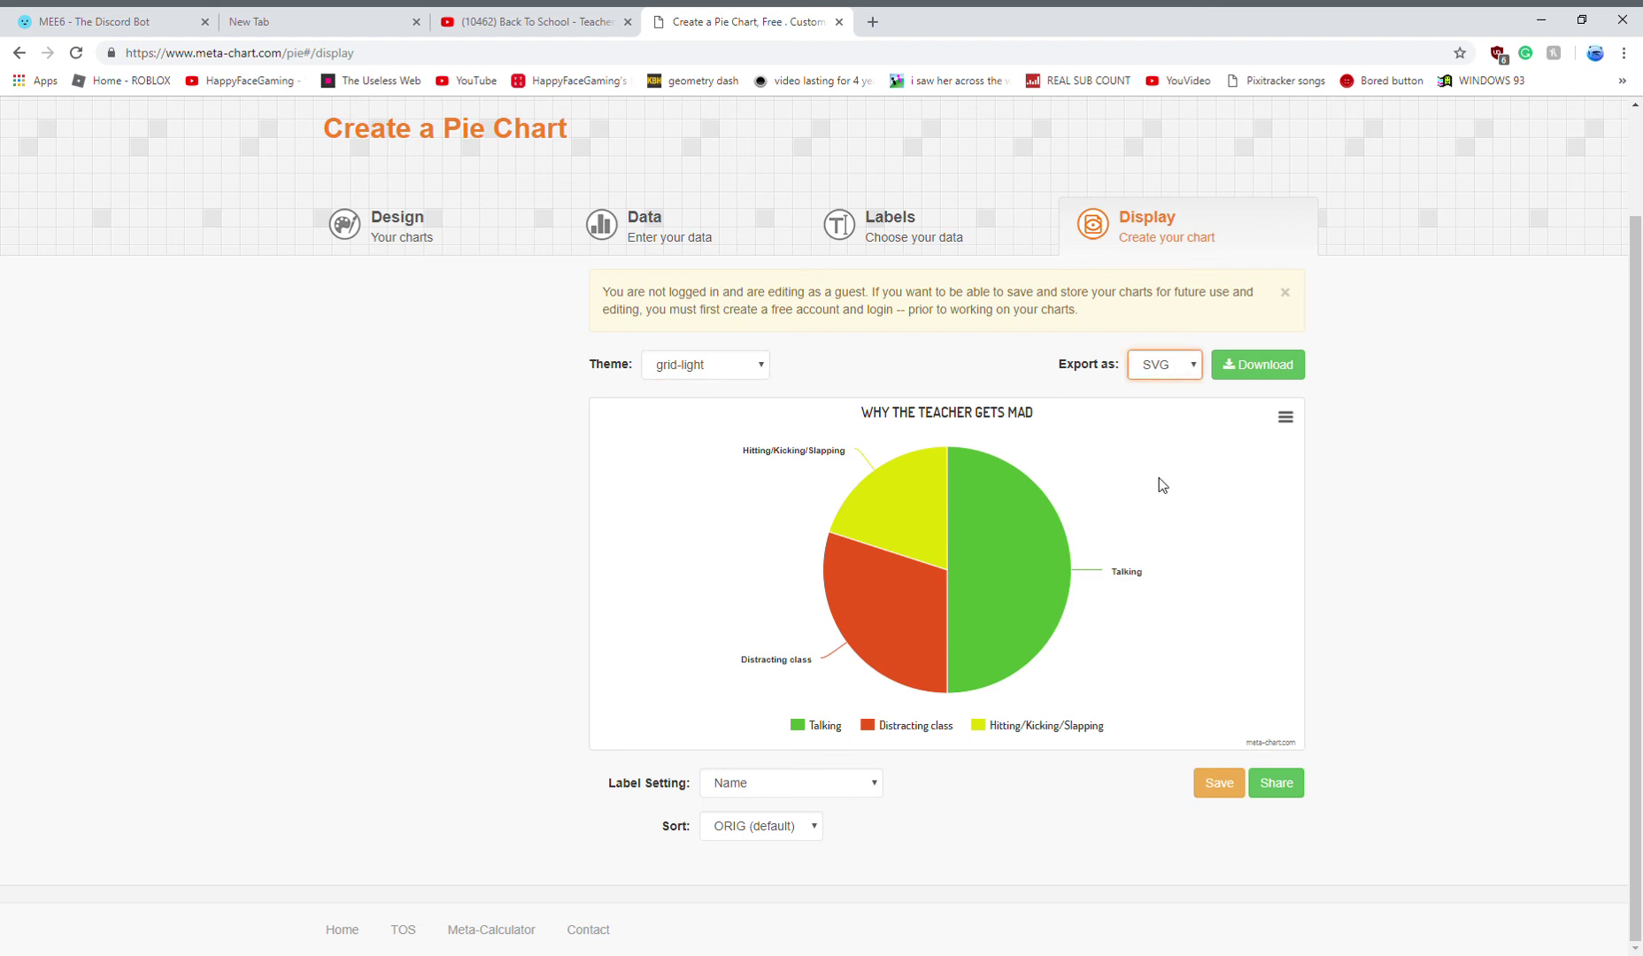
click(1257, 368)
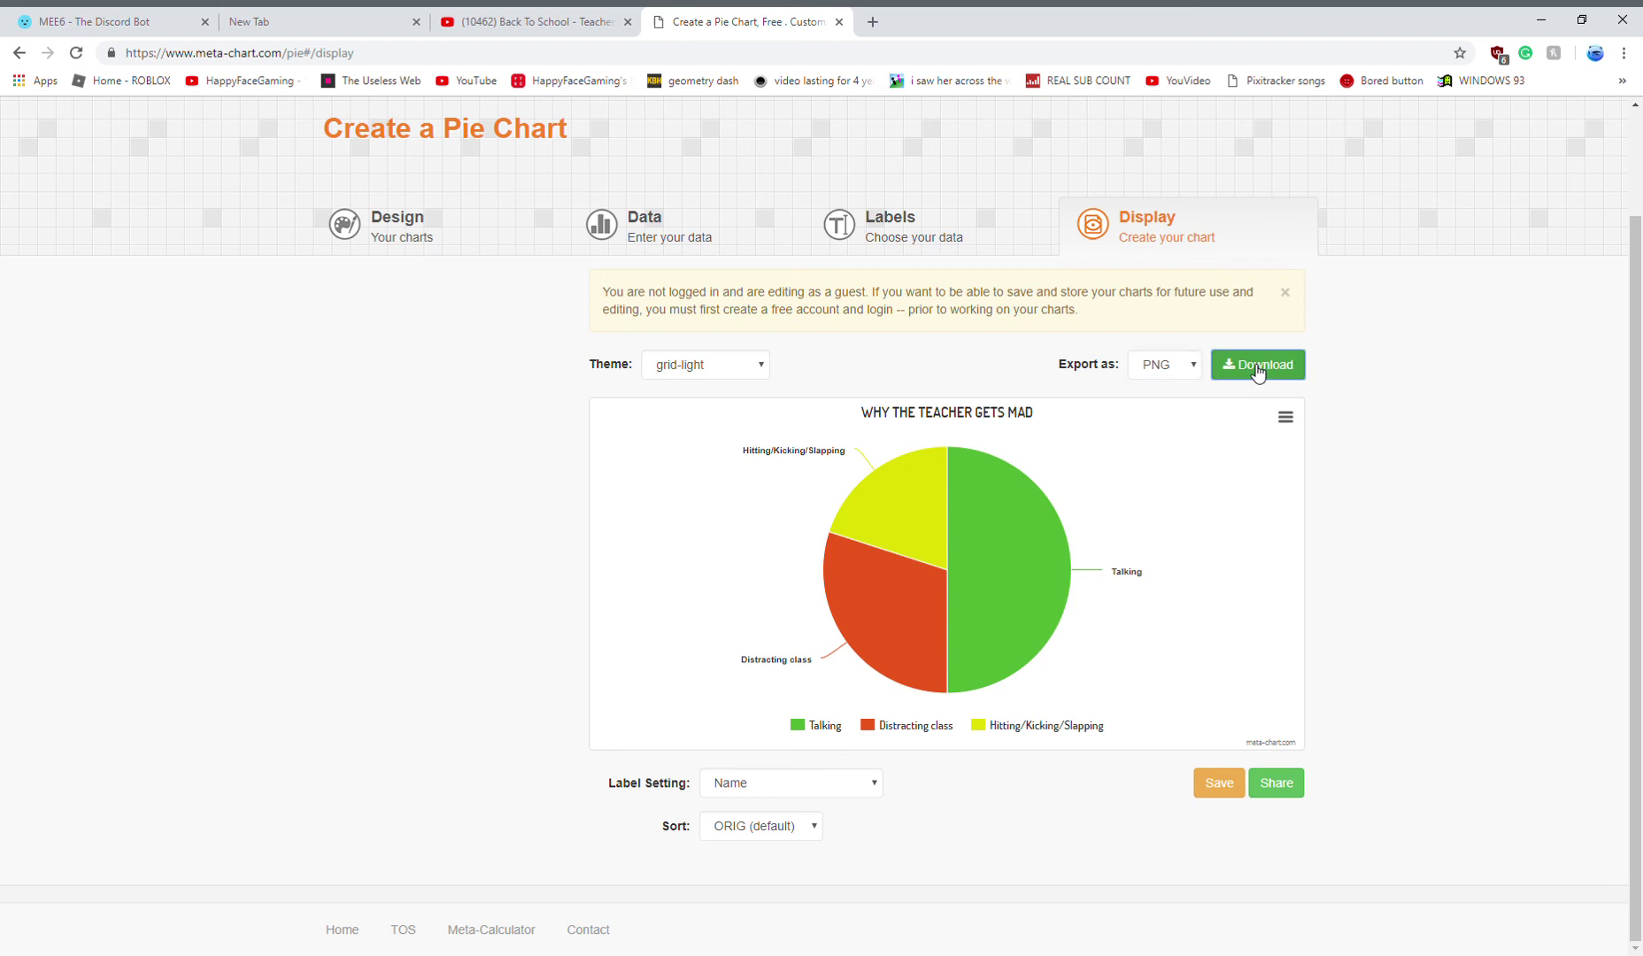